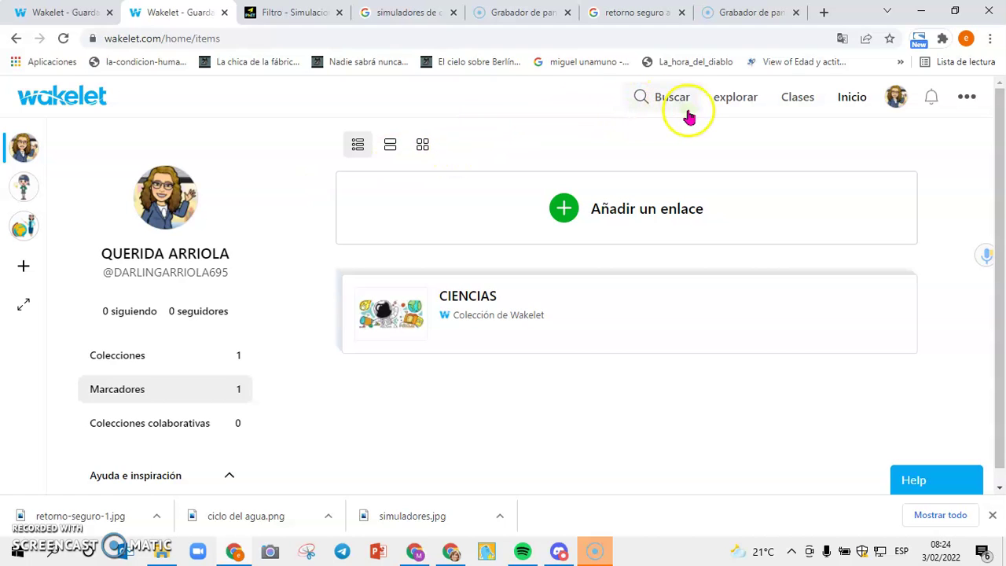
Search the Explore page for "Videos retorno seguro a clases 2022" and look through the matching collections
{"action": "left_click", "coordinate": [35, 156]}
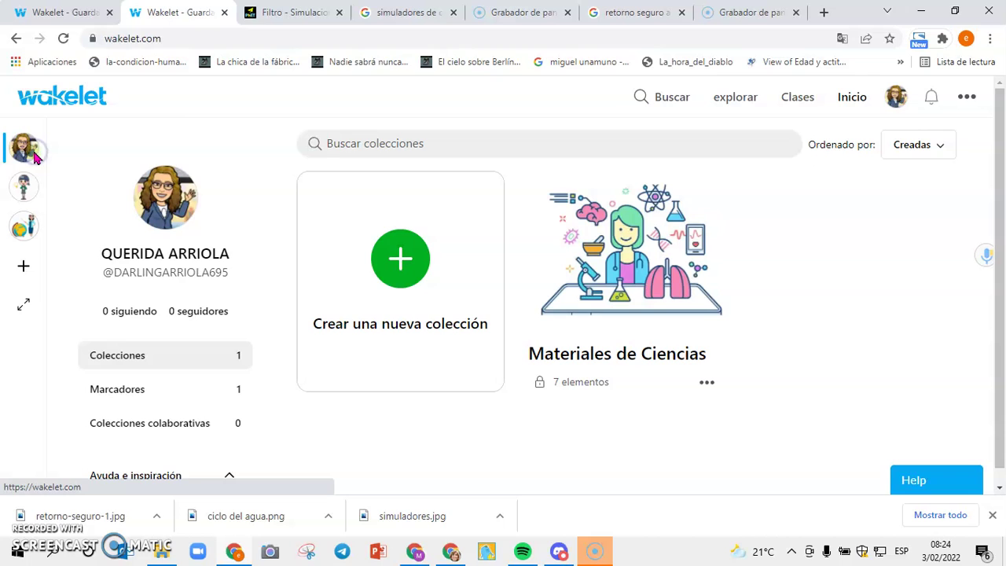
{"action": "left_click", "coordinate": [734, 103]}
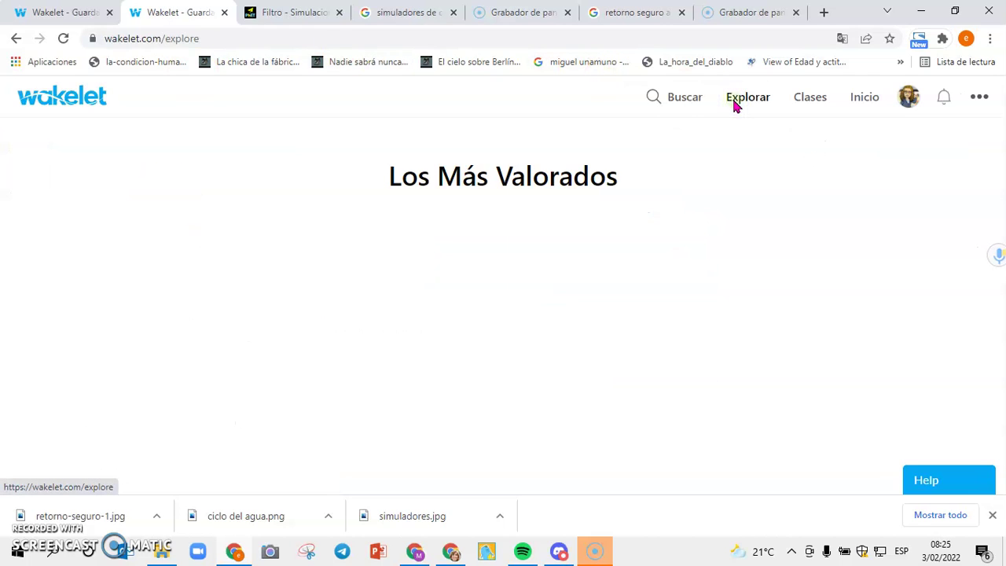
{"action": "left_click", "coordinate": [667, 100]}
{"action": "left_click", "coordinate": [592, 97]}
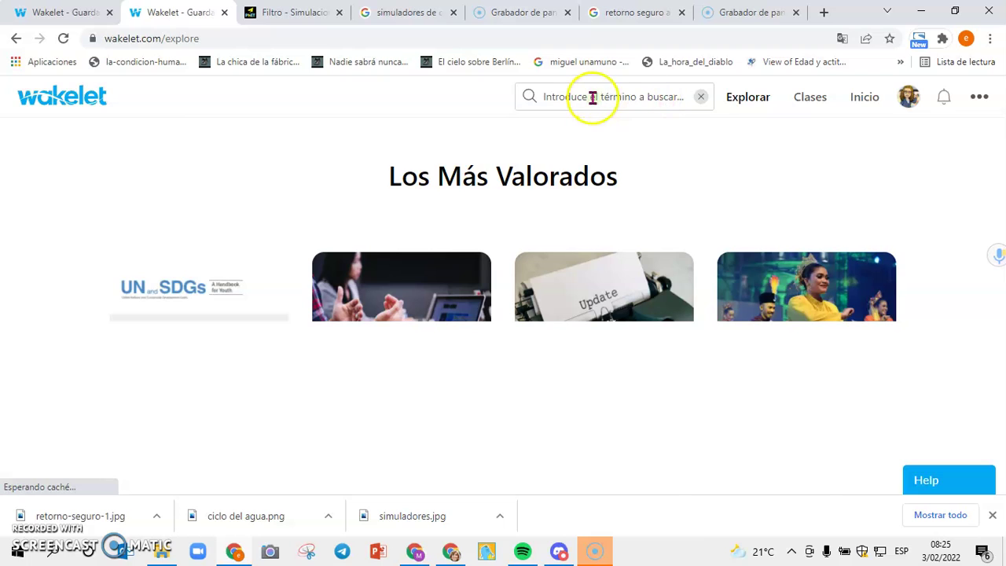
{"action": "left_click", "coordinate": [590, 96]}
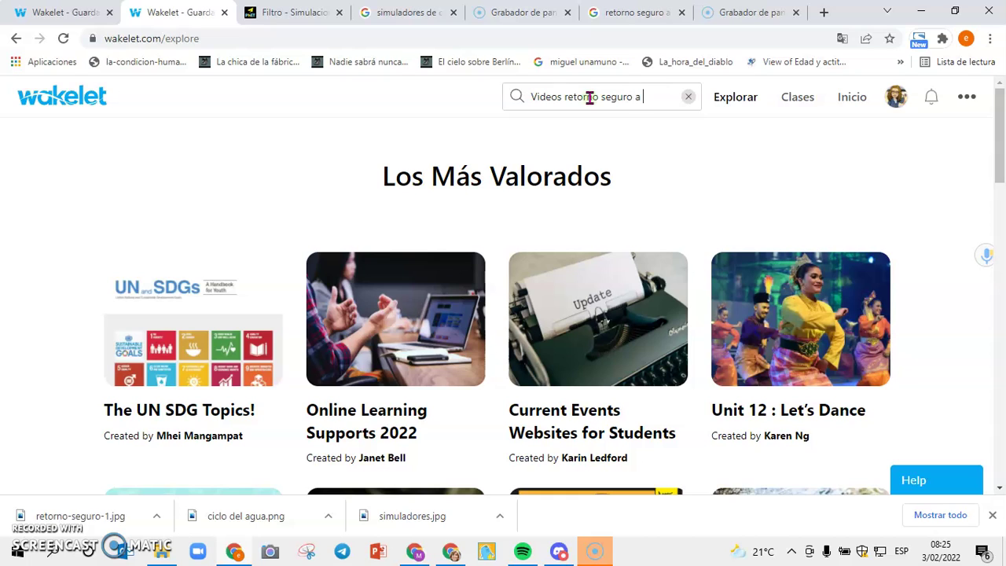
{"action": "type", "text": "2022"}
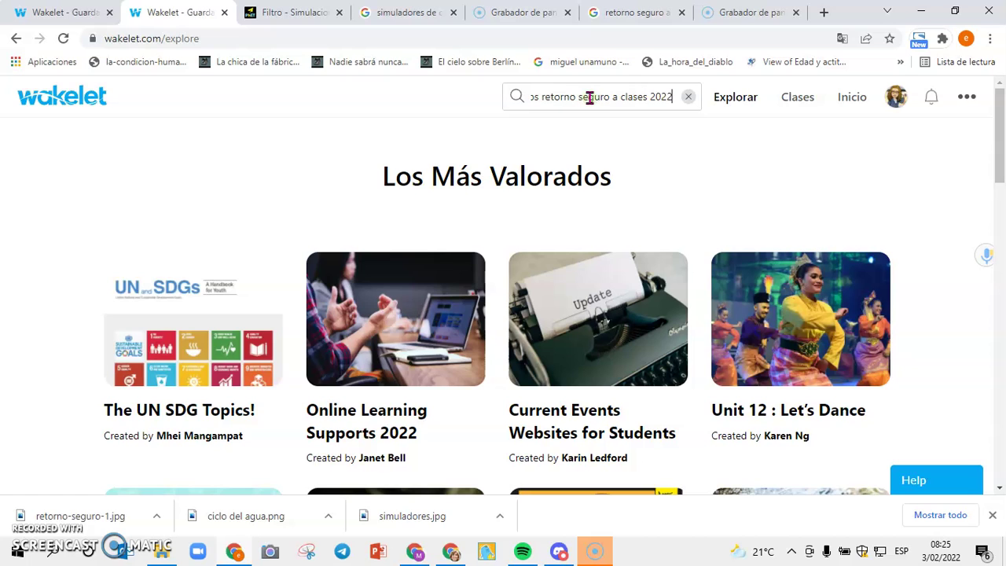
{"action": "key", "text": "Return"}
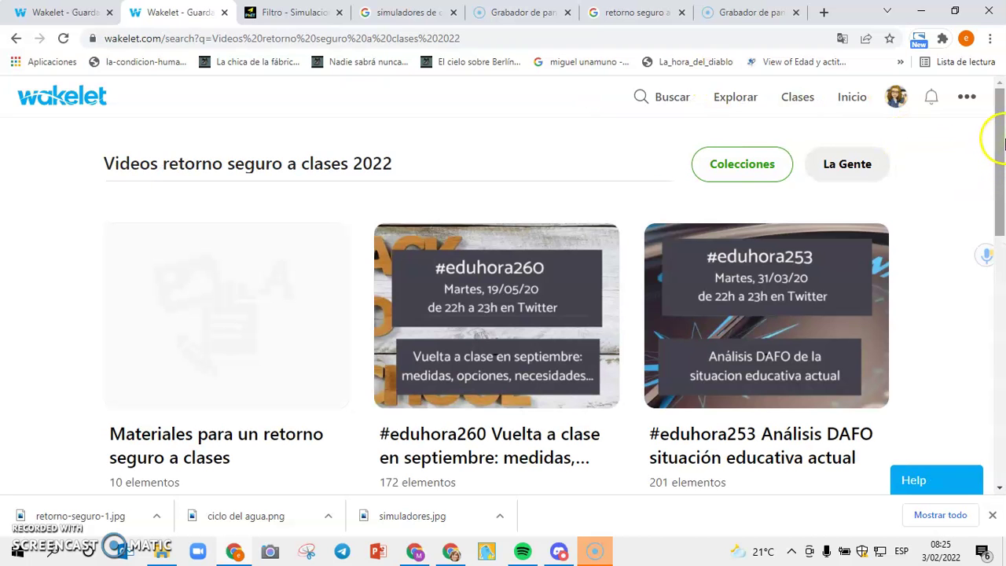
{"action": "mouse_move", "coordinate": [1002, 141]}
{"action": "left_mouse_down"}
{"action": "mouse_move", "coordinate": [1001, 388]}
{"action": "mouse_move", "coordinate": [1002, 147]}
{"action": "left_mouse_up"}
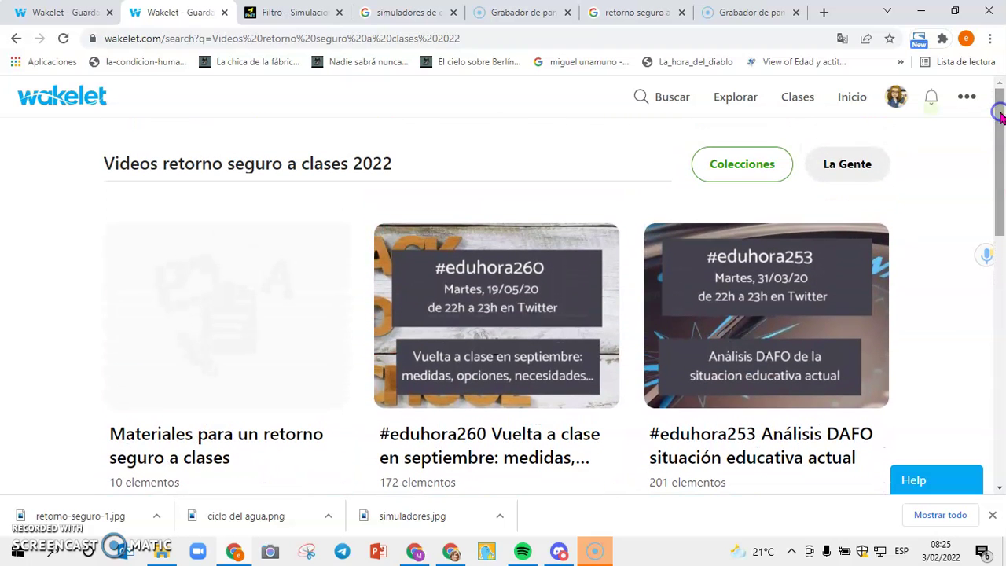
{"action": "left_click", "coordinate": [678, 96]}
{"action": "left_click", "coordinate": [554, 99]}
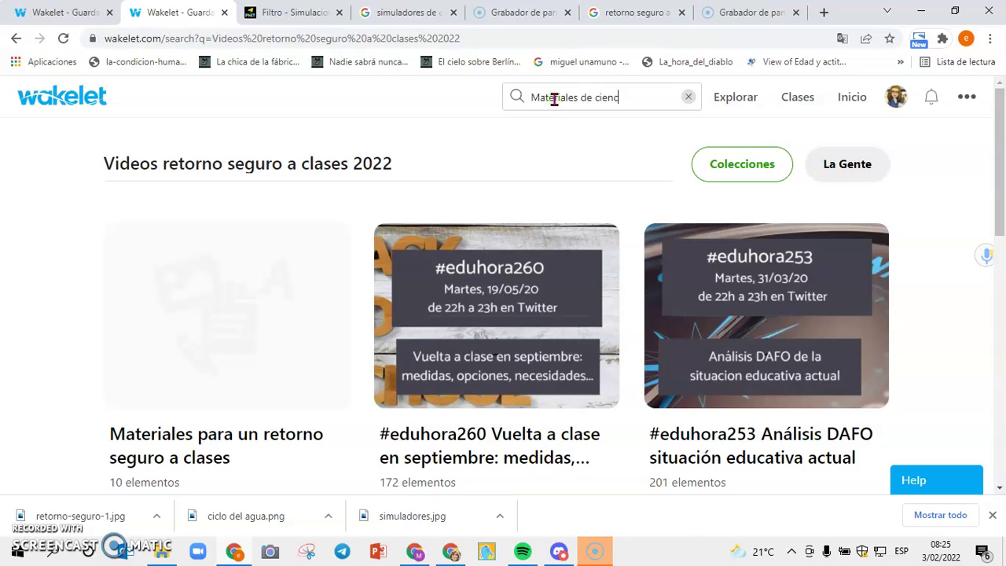
{"action": "key", "text": "ctrl+a"}
{"action": "key", "text": "BackSpace"}
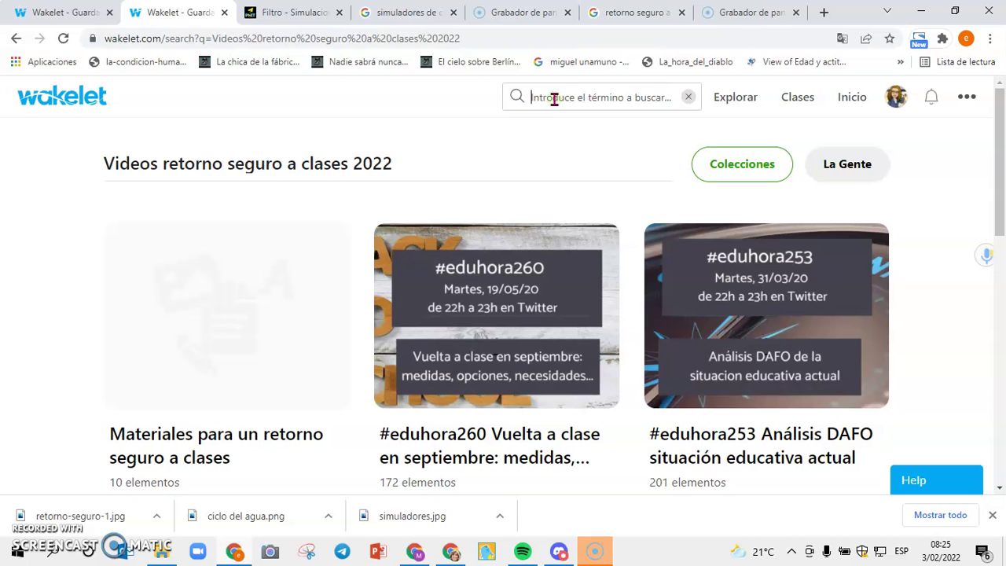
{"action": "left_click", "coordinate": [628, 96]}
{"action": "type", "text": "c"}
{"action": "left_click", "coordinate": [1004, 124]}
{"action": "mouse_move", "coordinate": [1003, 128]}
{"action": "left_mouse_down"}
{"action": "mouse_move", "coordinate": [1003, 236]}
{"action": "mouse_move", "coordinate": [1003, 131]}
{"action": "left_mouse_up"}
Return to the Explore page and search for "ciencias"
{"action": "left_click", "coordinate": [744, 97]}
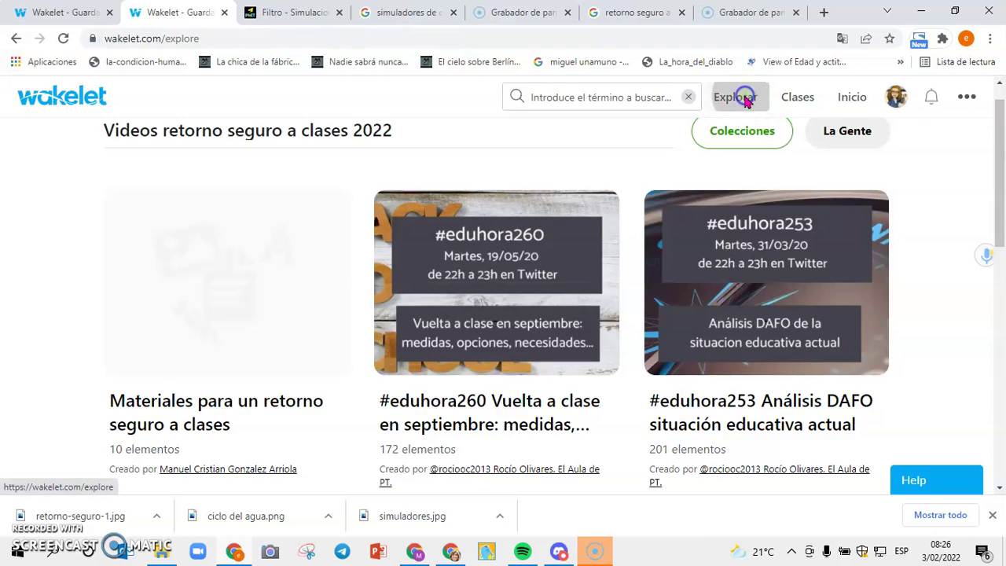
{"action": "left_click", "coordinate": [685, 97]}
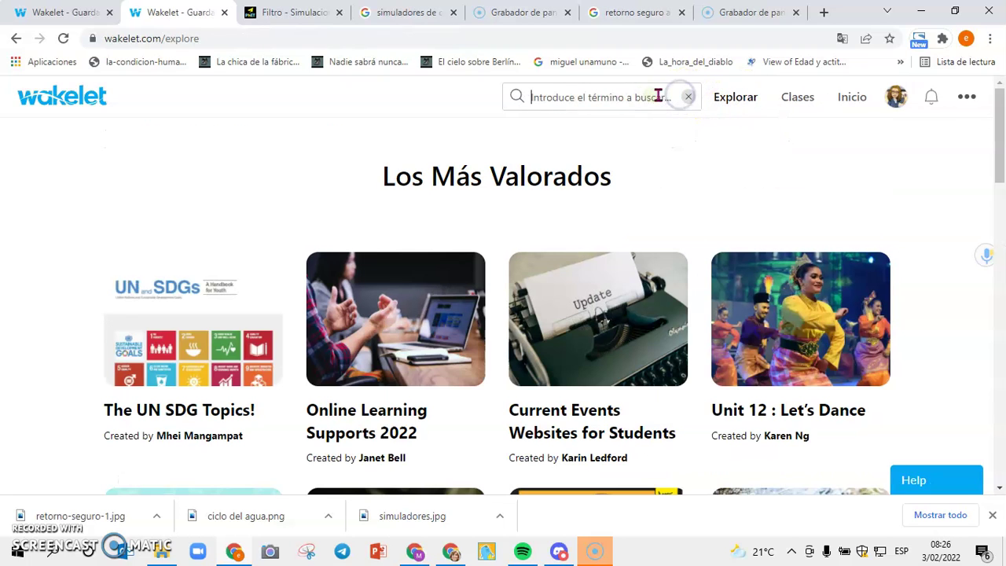
{"action": "left_click", "coordinate": [608, 95]}
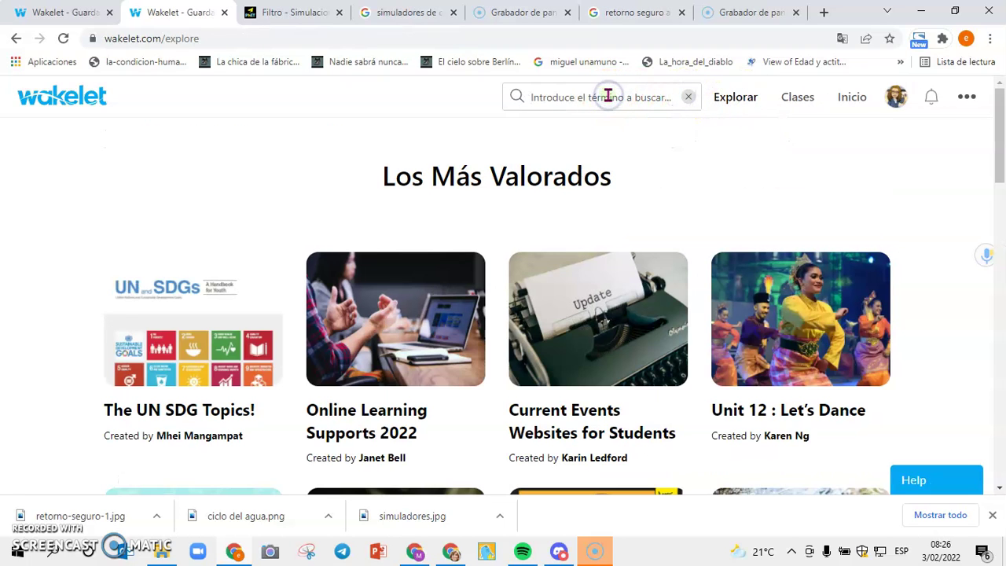
{"action": "type", "text": "ciencias"}
{"action": "key", "text": "Return"}
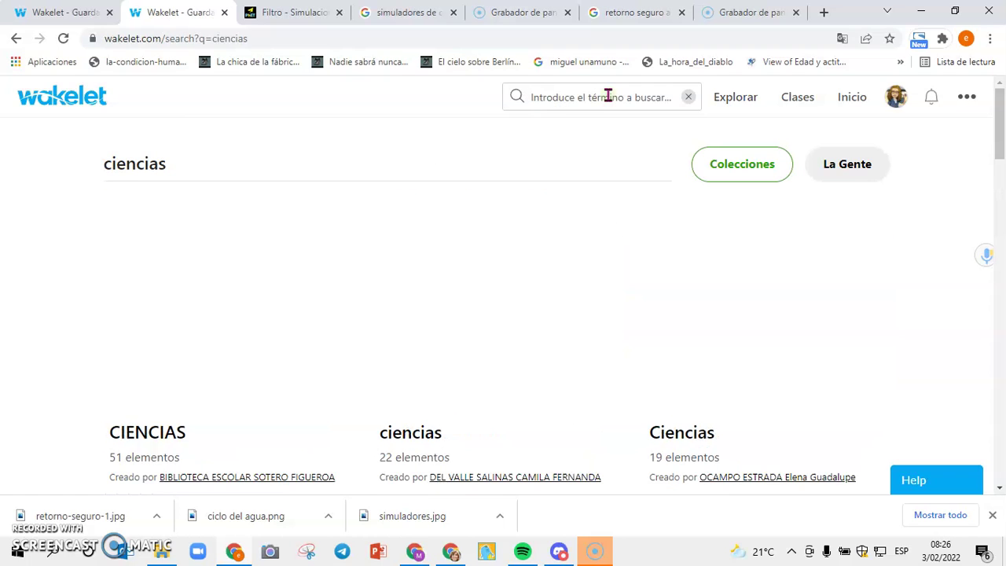
Open the Ciências collection whose cover shows children at a fish tank and save it to the bookmarks
{"action": "left_click_drag", "start_coordinate": [999, 130], "coordinate": [995, 299]}
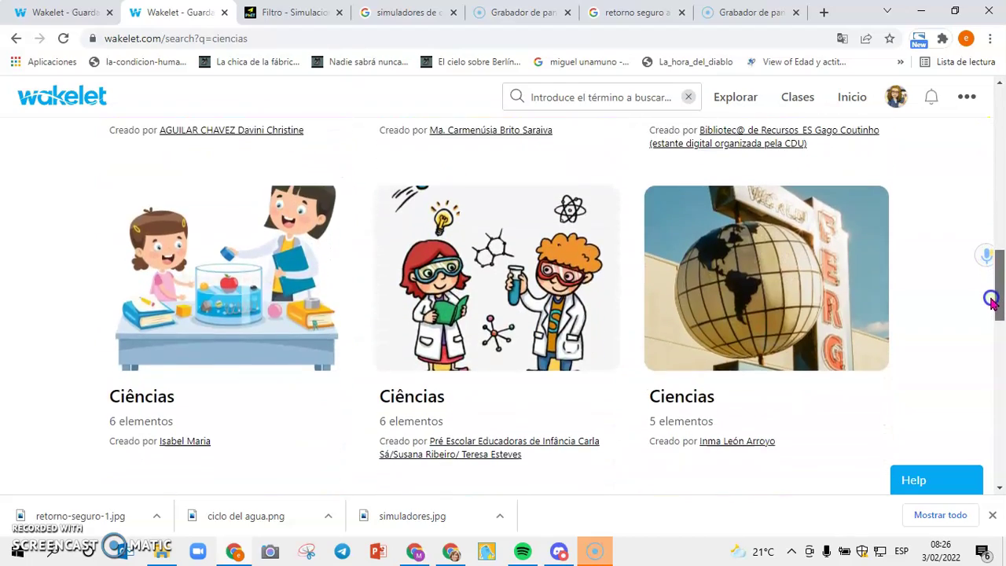
{"action": "left_click", "coordinate": [322, 267]}
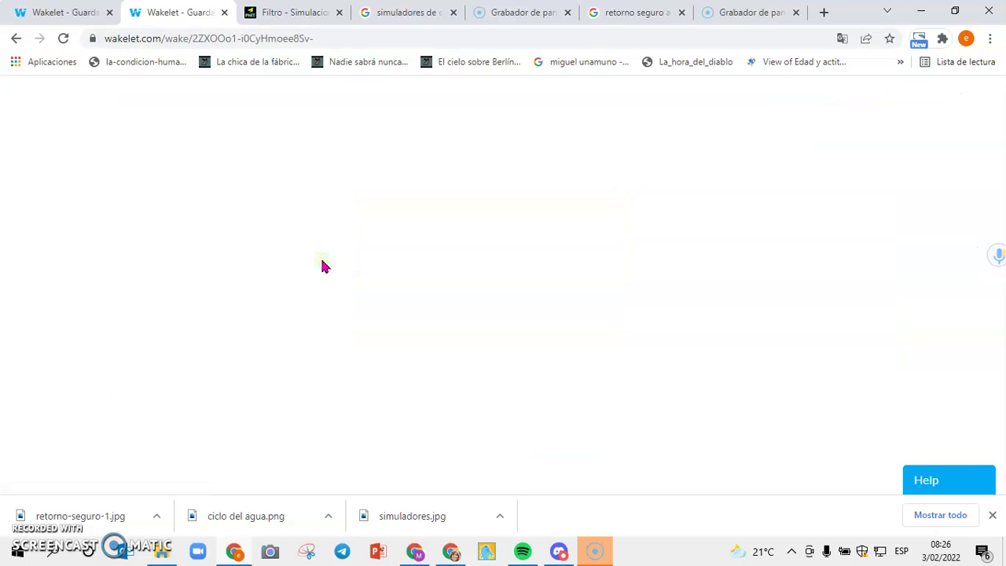
{"action": "left_click_drag", "start_coordinate": [997, 134], "coordinate": [1002, 170]}
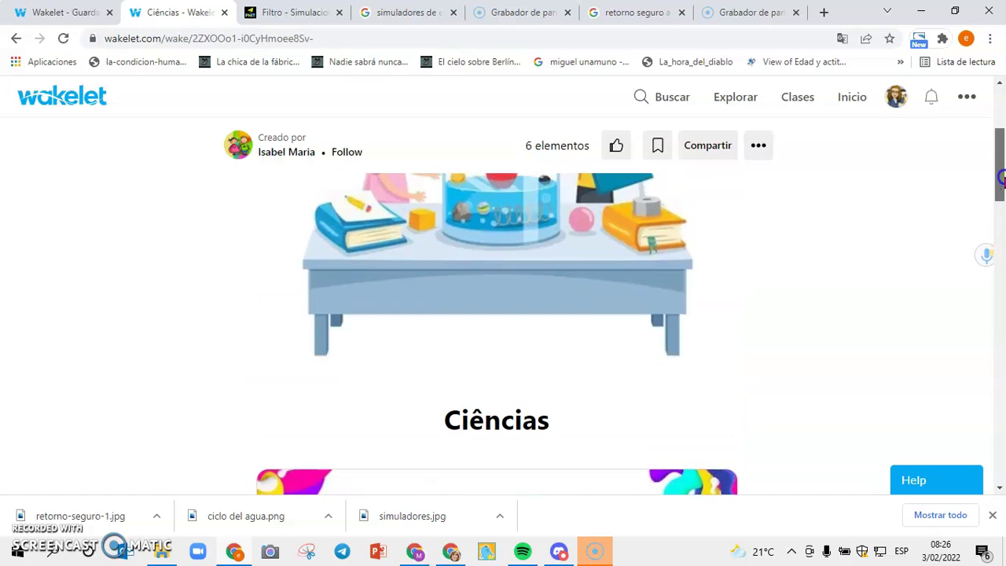
{"action": "left_click", "coordinate": [657, 148]}
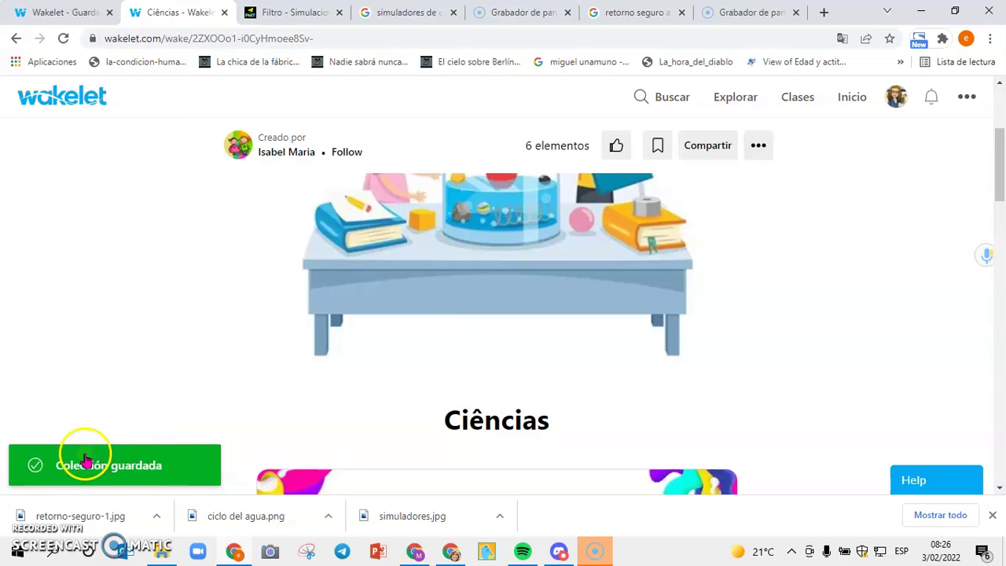
Go back to the home page, reload it and open the saved bookmarks
{"action": "left_click", "coordinate": [853, 97]}
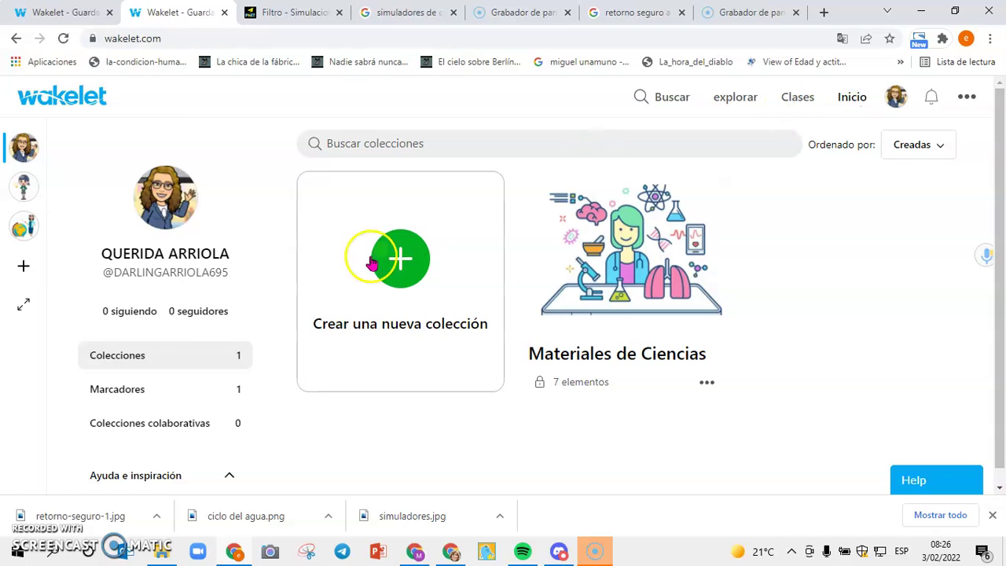
{"action": "left_click", "coordinate": [64, 39]}
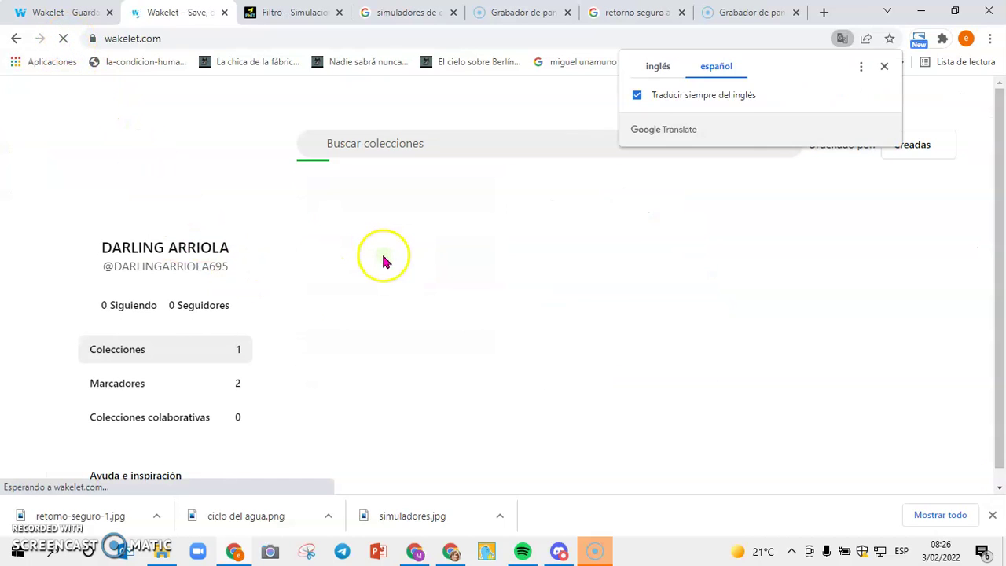
{"action": "left_click", "coordinate": [215, 393]}
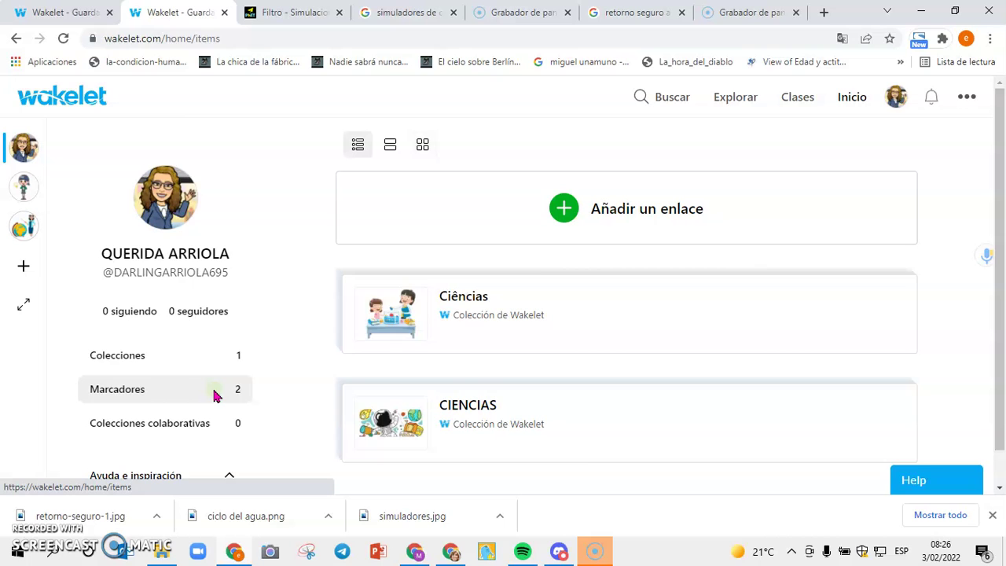
Rename the Ciências bookmark to "Ciencias videos" and save the change
{"action": "left_click_drag", "start_coordinate": [997, 197], "coordinate": [998, 262]}
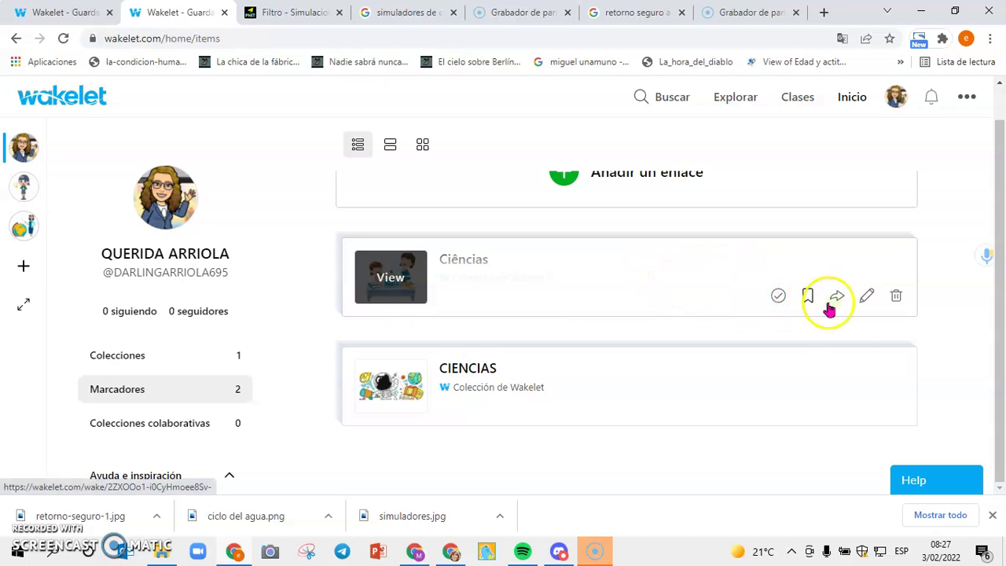
{"action": "left_click", "coordinate": [868, 298]}
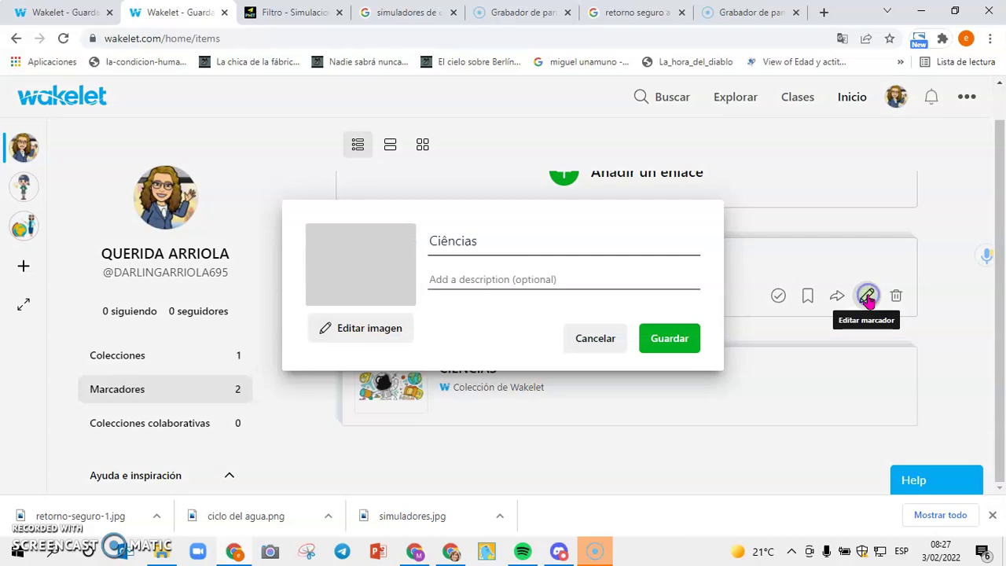
{"action": "left_click", "coordinate": [543, 244]}
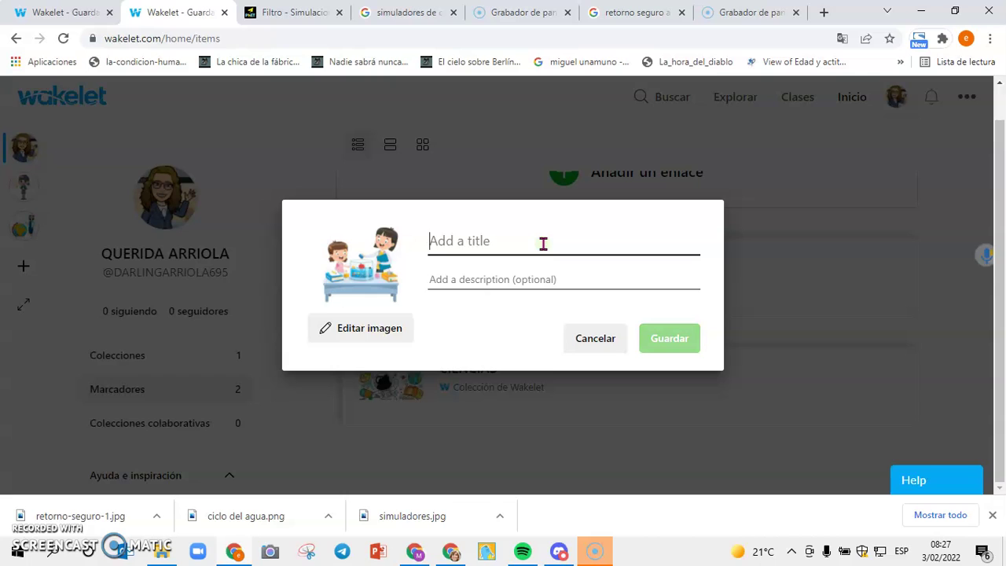
{"action": "type", "text": "Ciencias videos"}
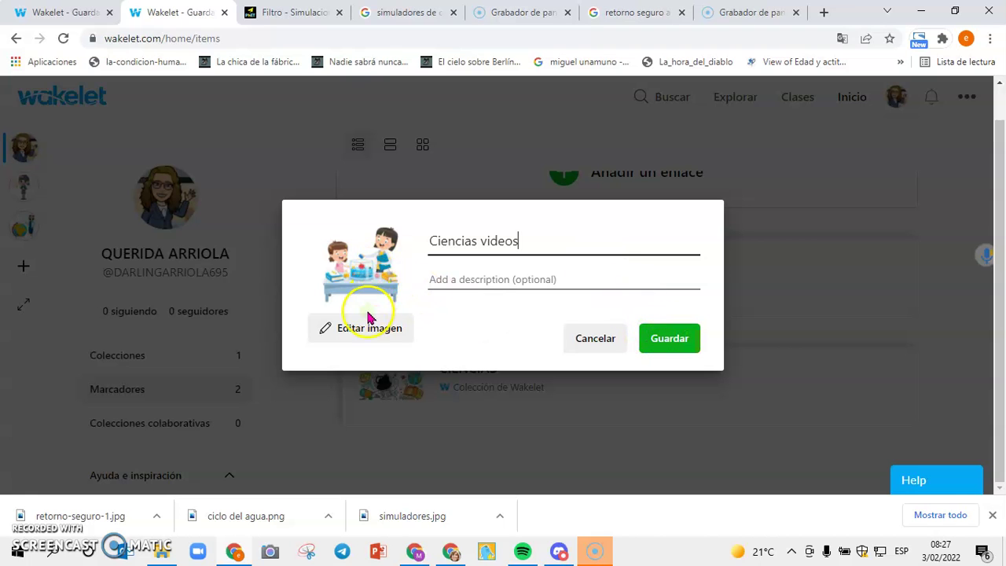
{"action": "left_click", "coordinate": [667, 340]}
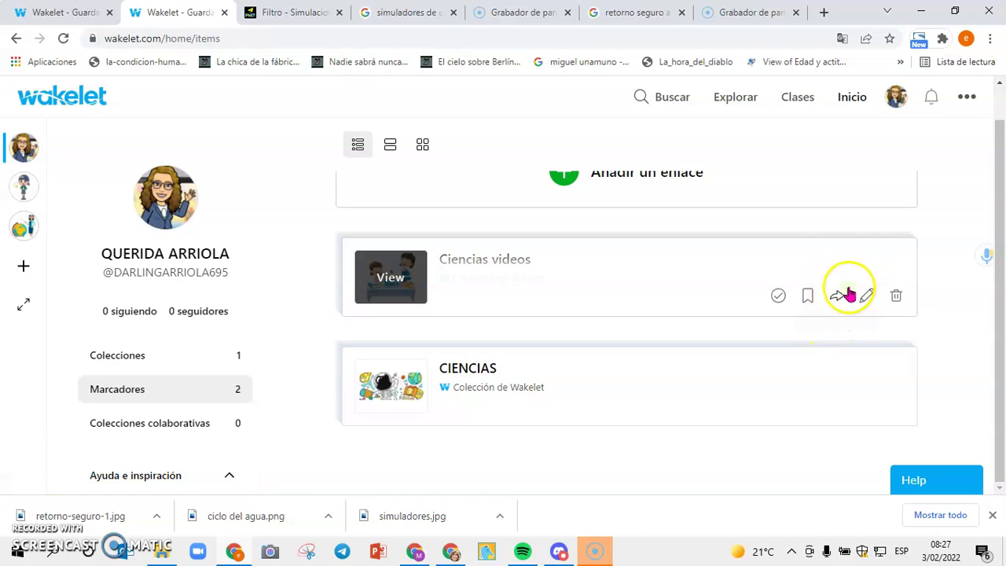
Look at the sharing options for the Ciencias videos bookmark and close them
{"action": "left_click", "coordinate": [838, 297]}
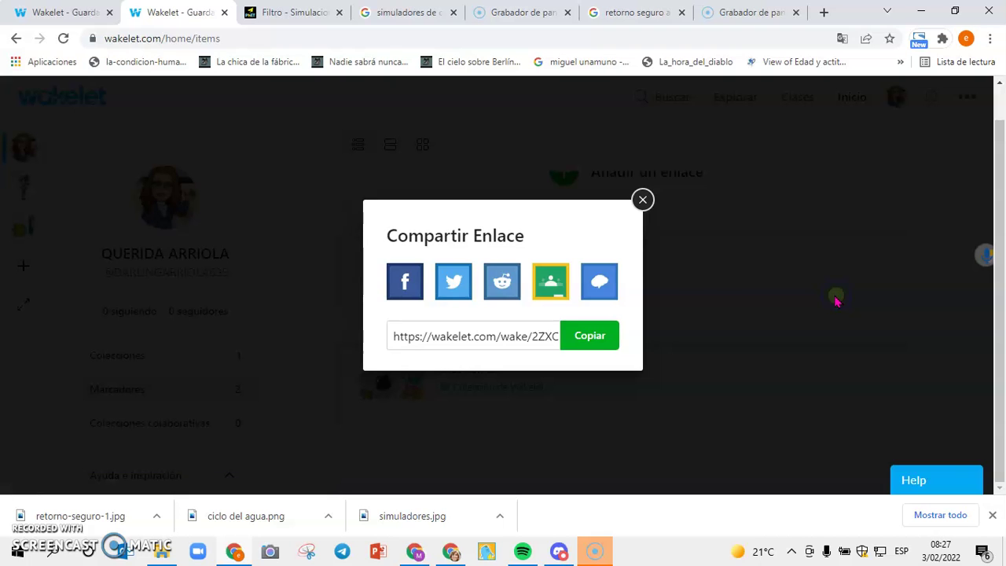
{"action": "left_click", "coordinate": [641, 201]}
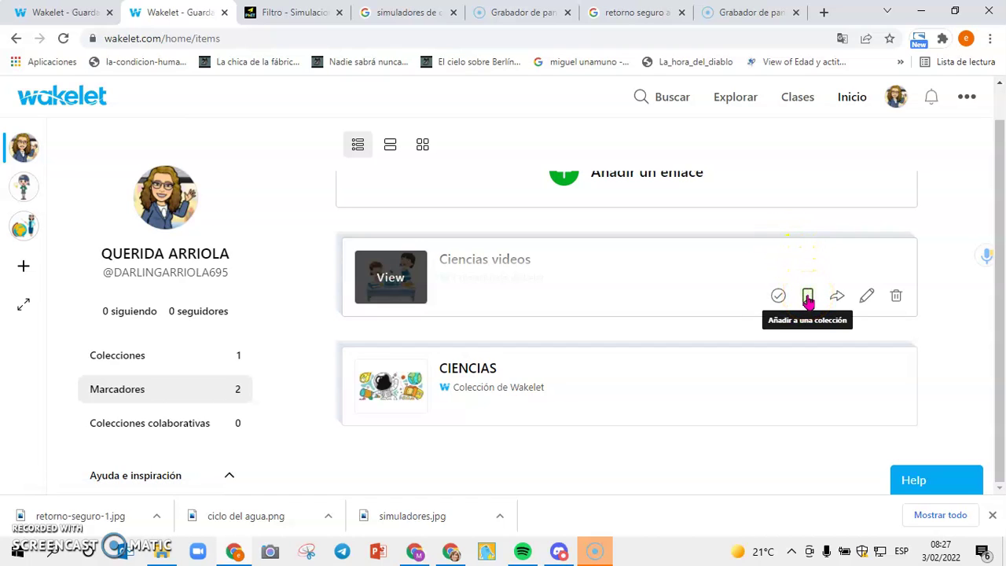
Add the Ciencias videos bookmark to the Materiales de Ciencias collection
{"action": "left_click", "coordinate": [808, 301]}
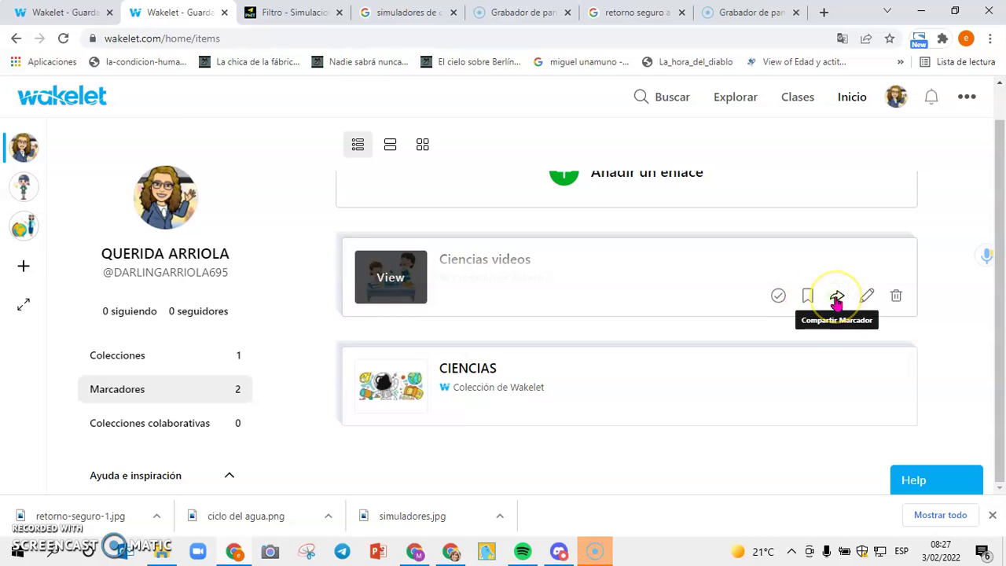
{"action": "left_click", "coordinate": [810, 295]}
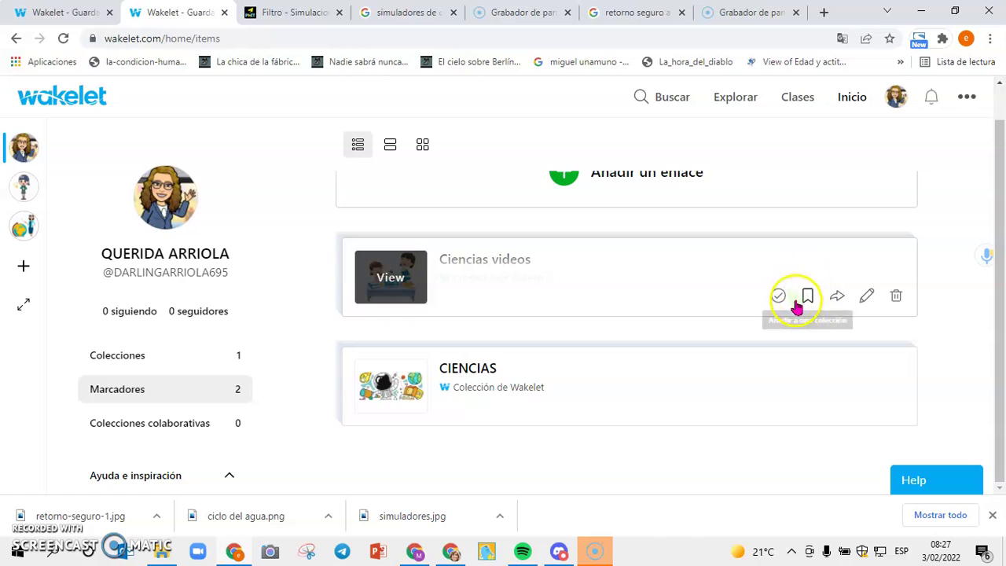
{"action": "left_click", "coordinate": [808, 300]}
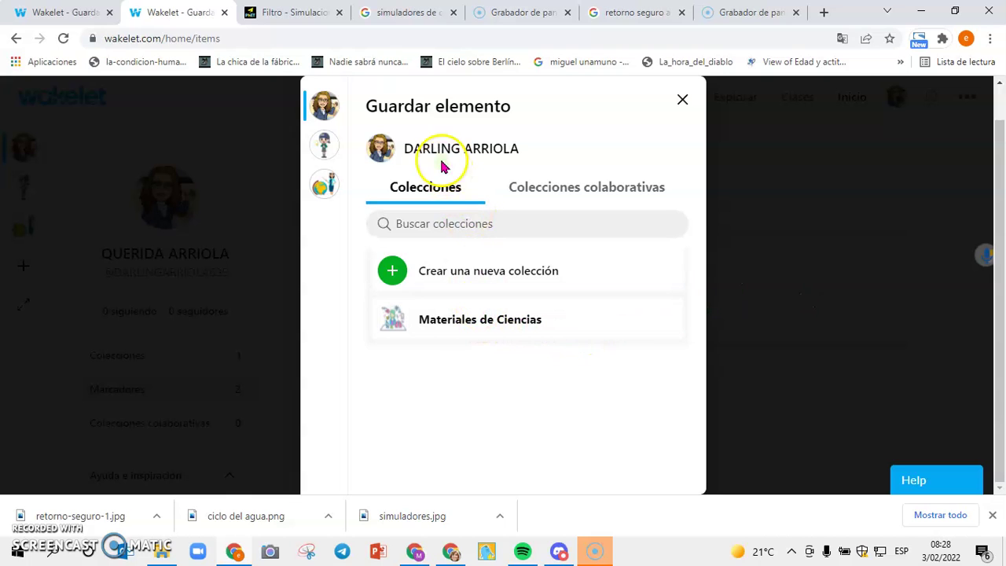
{"action": "mouse_move", "coordinate": [456, 307]}
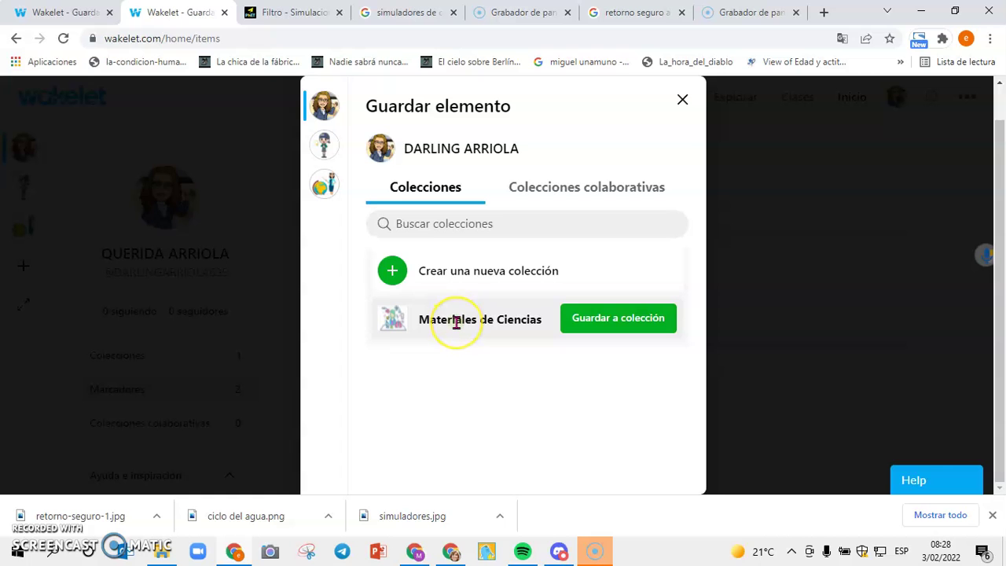
{"action": "left_click", "coordinate": [585, 321]}
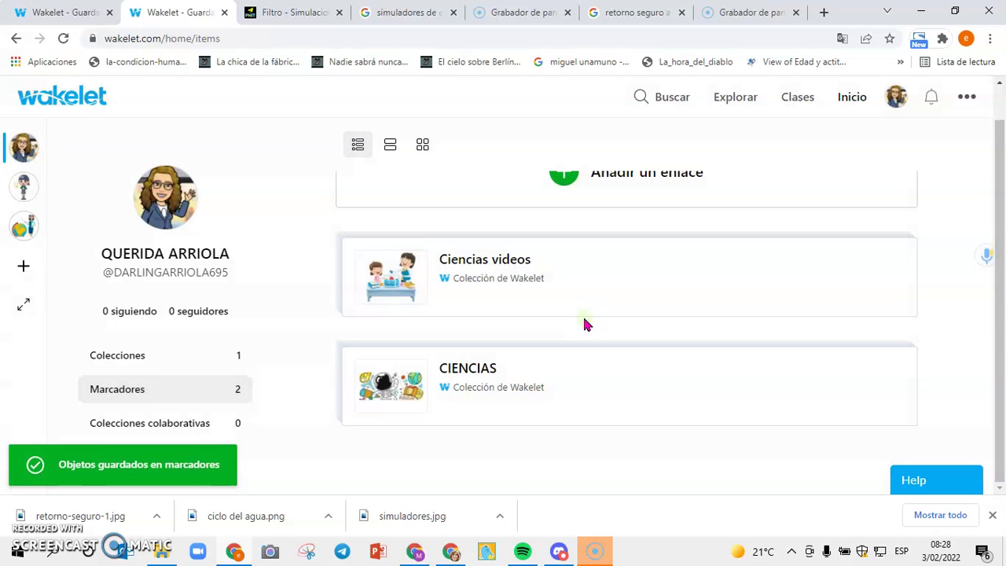
Add the CIENCIAS bookmark to the Materiales de Ciencias collection
{"action": "left_click", "coordinate": [648, 381]}
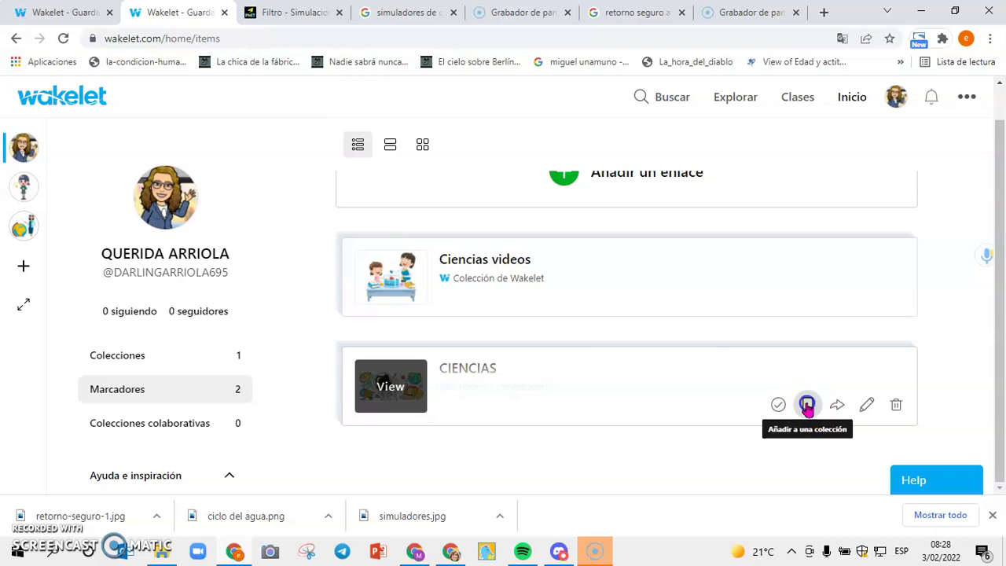
{"action": "left_click", "coordinate": [807, 405]}
{"action": "mouse_move", "coordinate": [505, 315]}
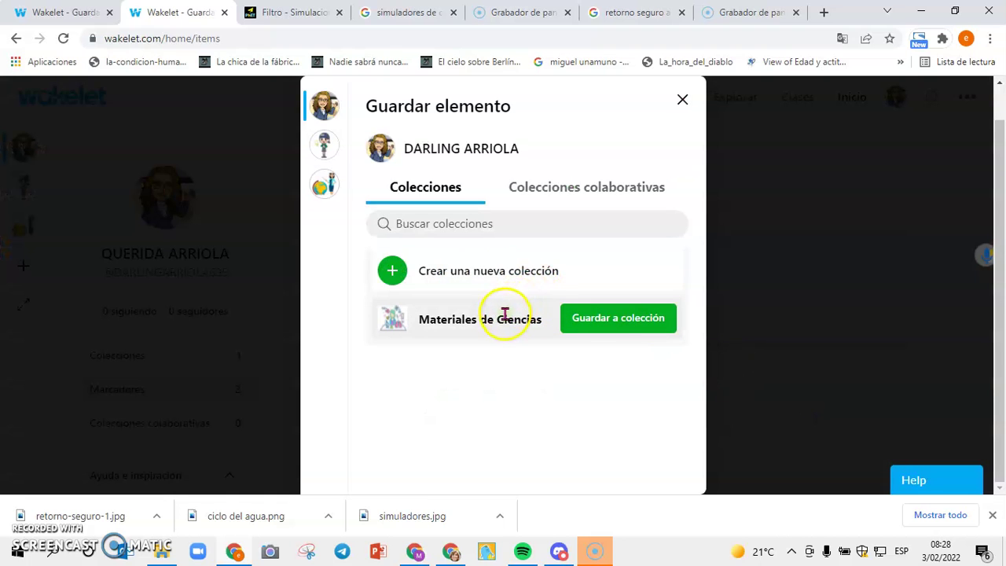
{"action": "left_click", "coordinate": [609, 318]}
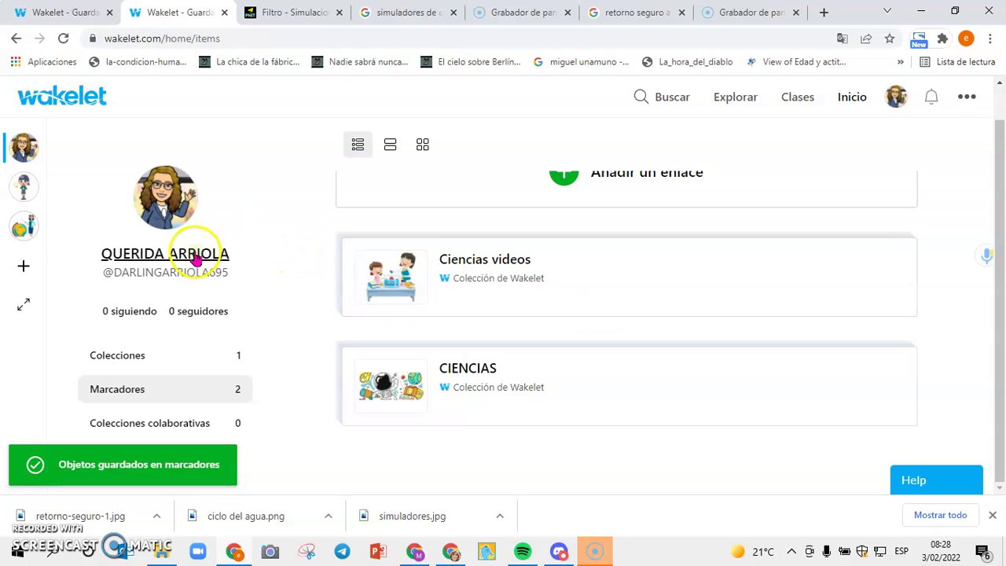
Open the Materiales de Ciencias collection and review the items it contains, including the added CIENCIAS and Ciências collections
{"action": "left_click_drag", "start_coordinate": [999, 321], "coordinate": [1003, 195]}
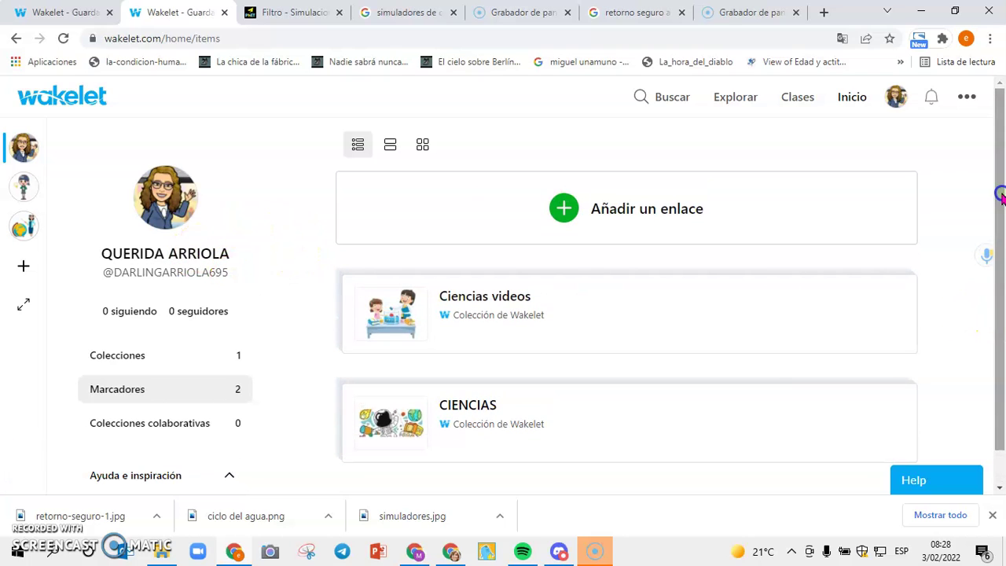
{"action": "left_click", "coordinate": [857, 100]}
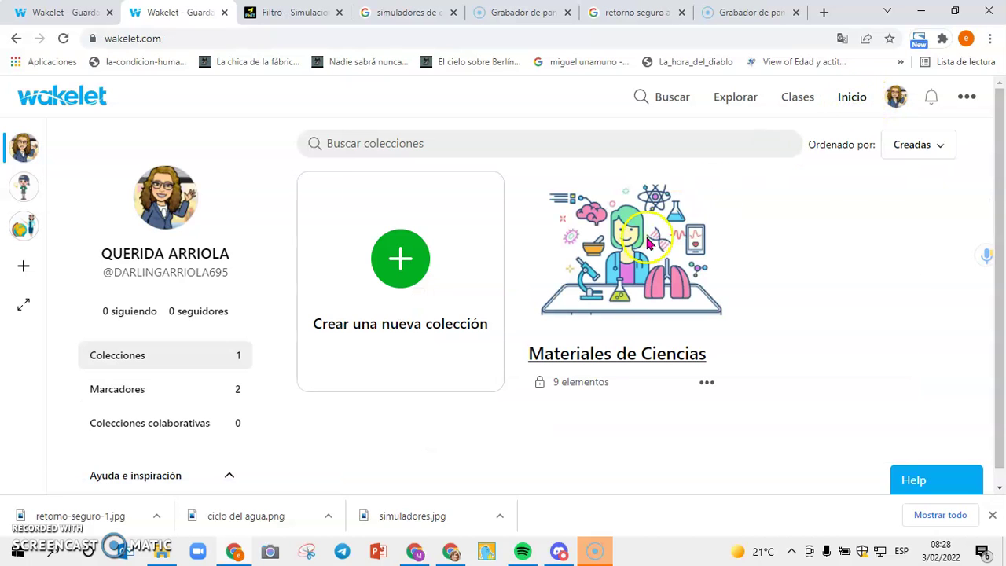
{"action": "left_click", "coordinate": [629, 256]}
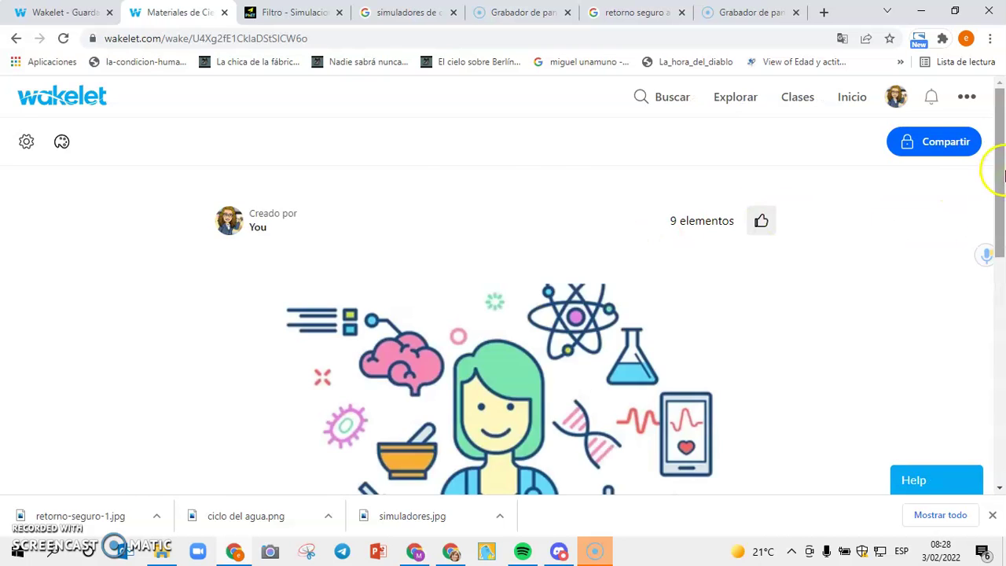
{"action": "scroll", "coordinate": [1002, 177], "scroll_direction": "down", "scroll_amount": 5}
{"action": "left_click_drag", "start_coordinate": [1003, 329], "coordinate": [1003, 232]}
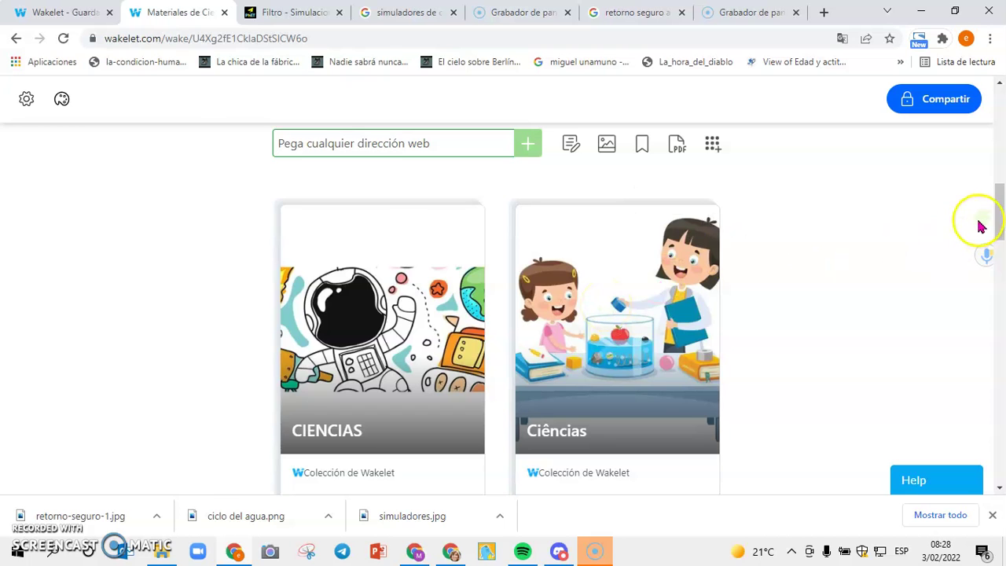
{"action": "left_click_drag", "start_coordinate": [1003, 213], "coordinate": [992, 93]}
Open the Explore page of public collections
{"action": "left_click", "coordinate": [731, 93]}
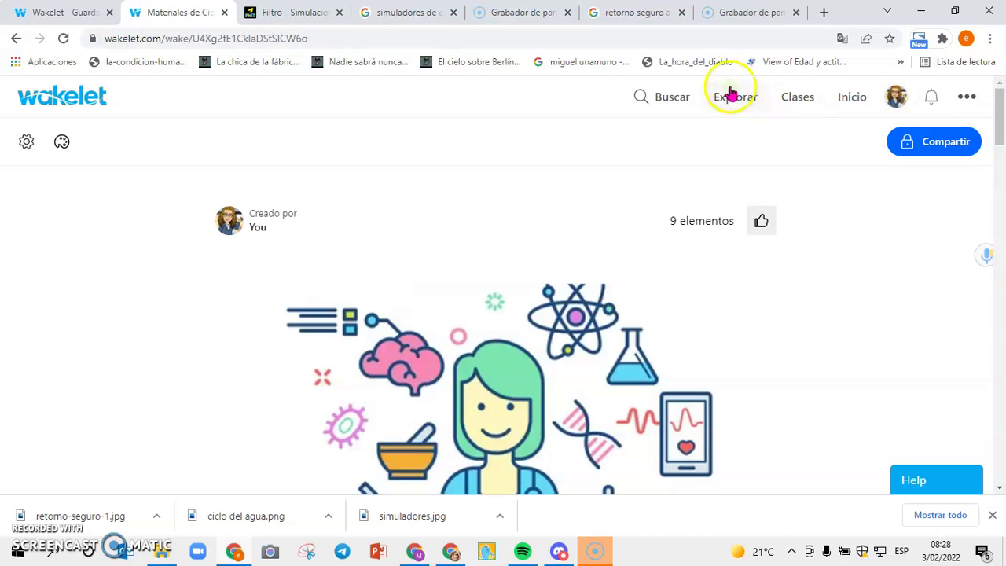
{"action": "left_click", "coordinate": [676, 99]}
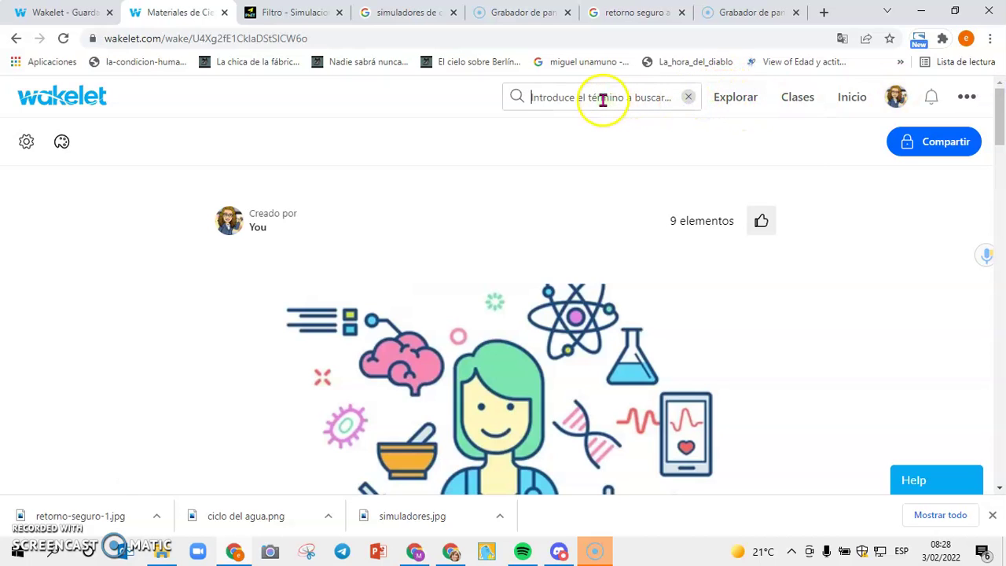
{"action": "left_click", "coordinate": [737, 102]}
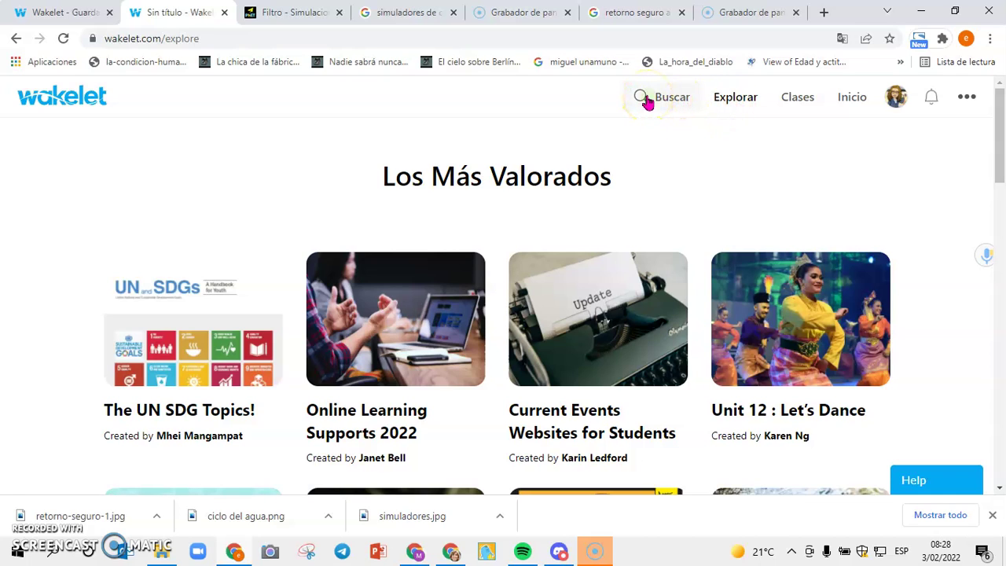
Search for "experimentos" and look through the Cuaderno de experimentos Q.E.C. collection
{"action": "left_click", "coordinate": [646, 95]}
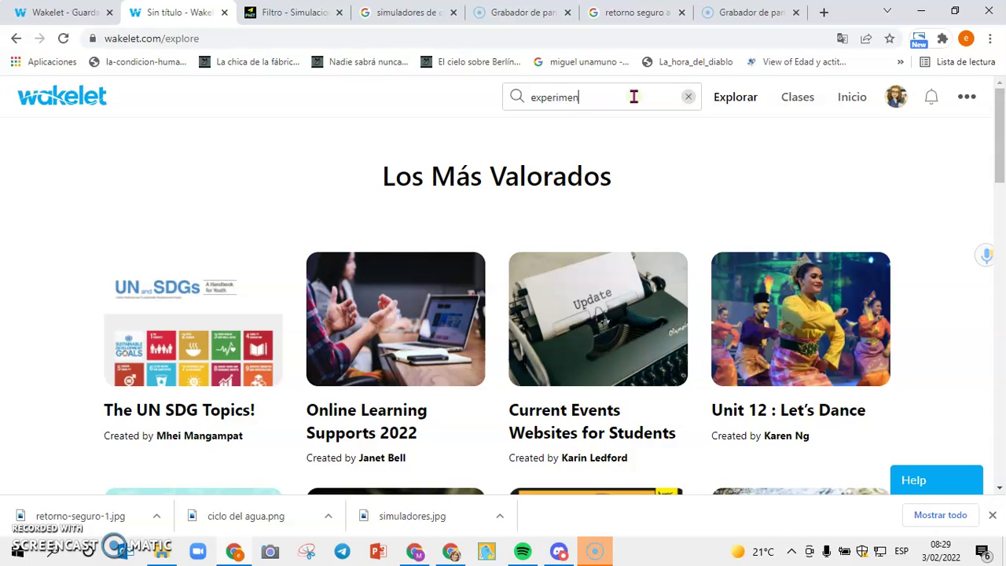
{"action": "key", "text": "Return"}
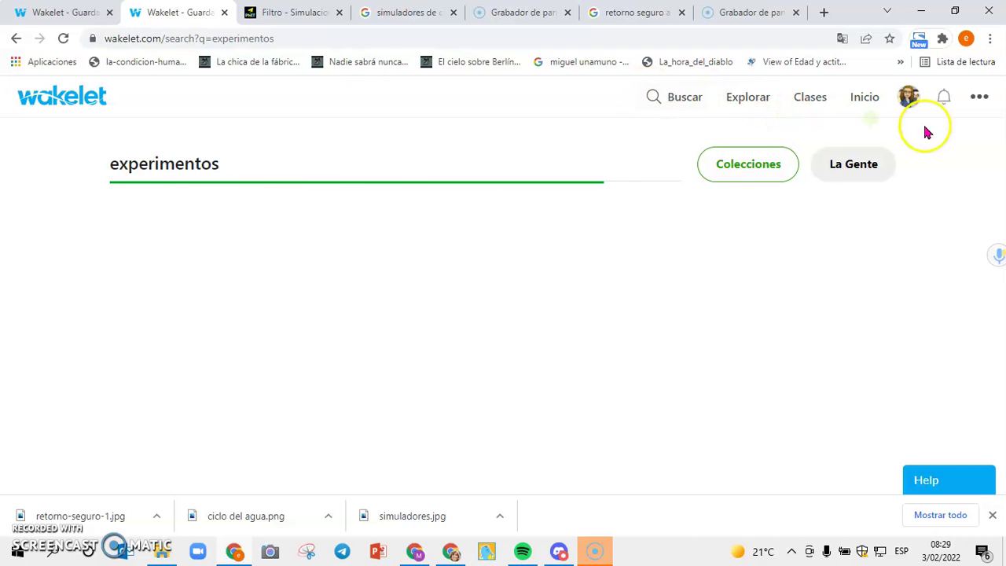
{"action": "left_click_drag", "start_coordinate": [1000, 133], "coordinate": [995, 242]}
{"action": "left_click", "coordinate": [504, 239]}
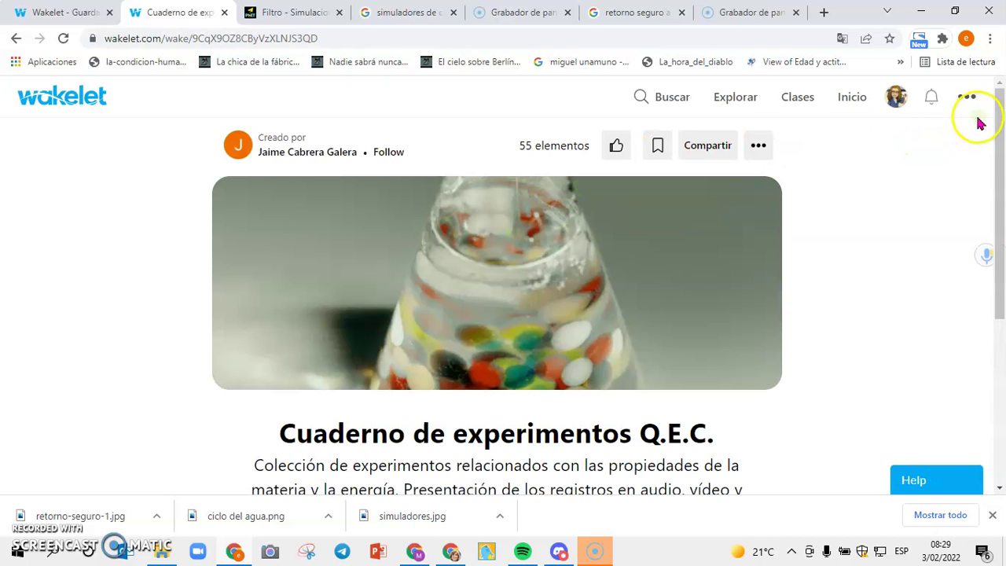
{"action": "left_click_drag", "start_coordinate": [1001, 137], "coordinate": [995, 196]}
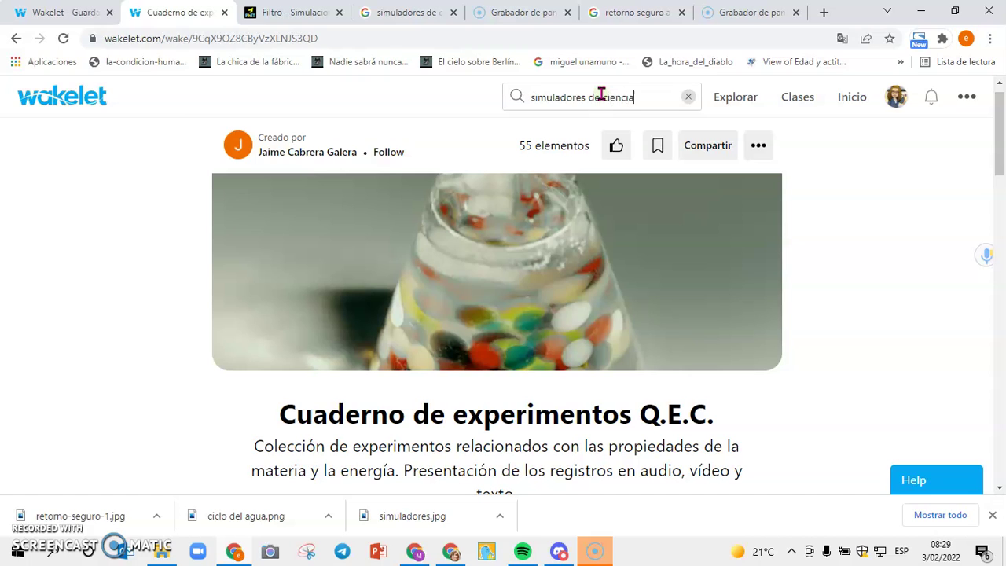
Search for "simuladores de ciencias" and open the Simuladores para Pizarras Interactivas collection from the results
{"action": "key", "text": "Return"}
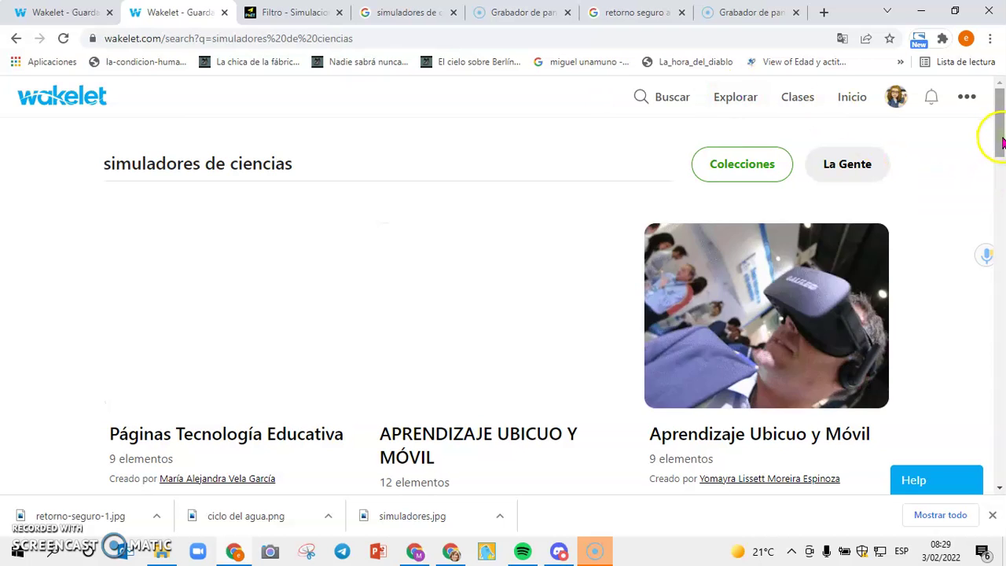
{"action": "left_click_drag", "start_coordinate": [1000, 140], "coordinate": [919, 562]}
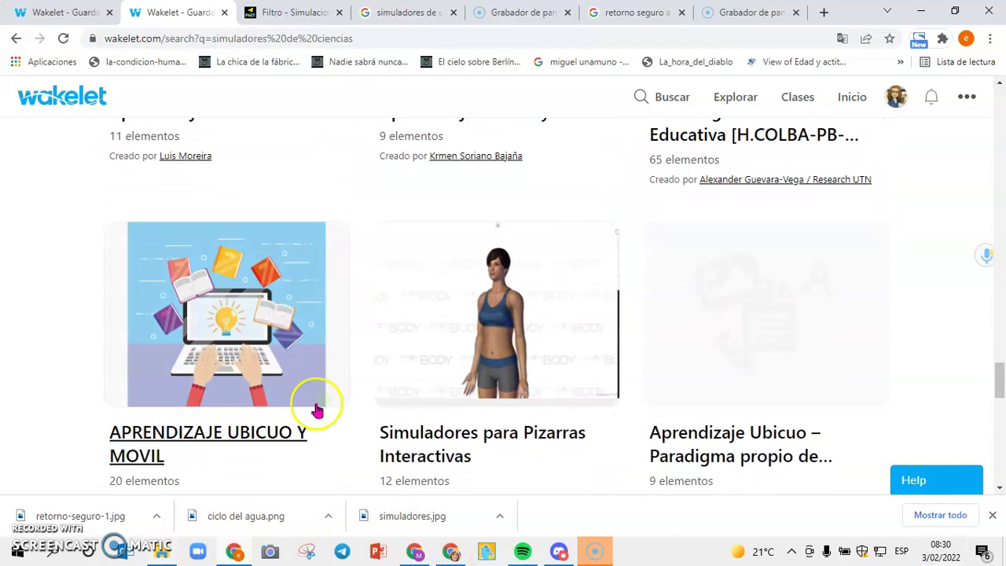
{"action": "left_click", "coordinate": [480, 335]}
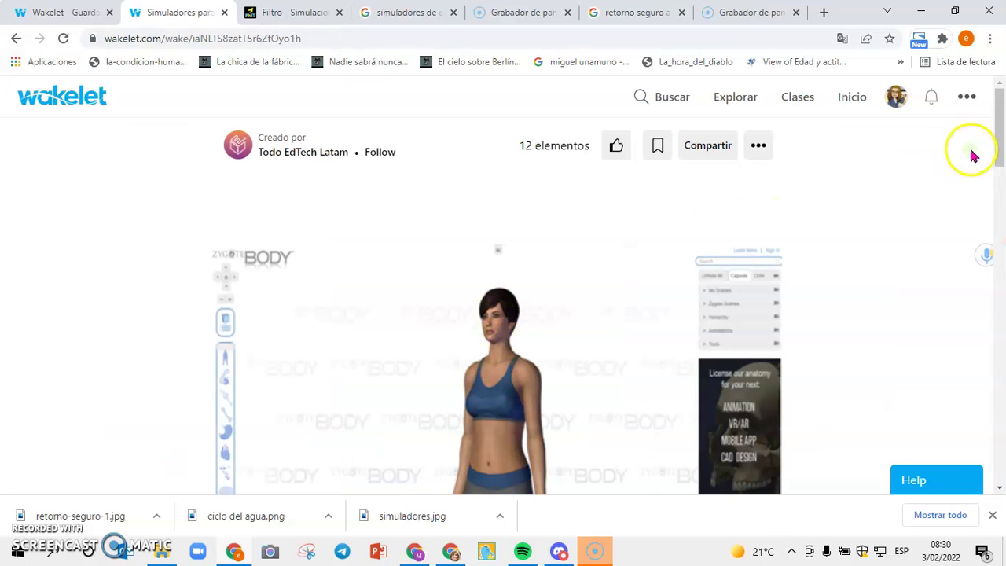
{"action": "mouse_move", "coordinate": [996, 135]}
{"action": "left_mouse_down"}
{"action": "mouse_move", "coordinate": [996, 353]}
{"action": "mouse_move", "coordinate": [989, 147]}
{"action": "left_mouse_up"}
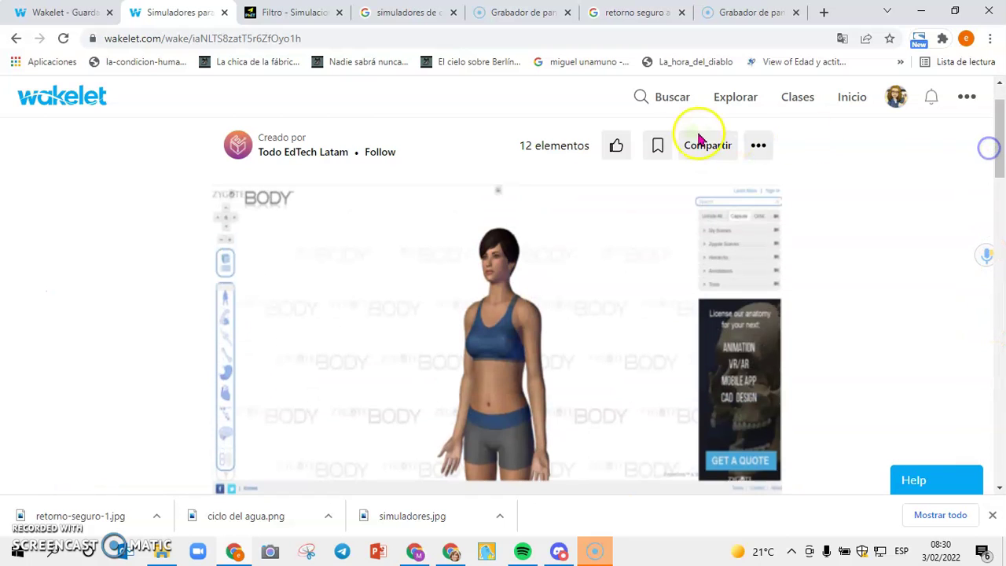
Save the Simuladores para Pizarras Interactivas collection to the bookmarks
{"action": "left_click", "coordinate": [657, 147]}
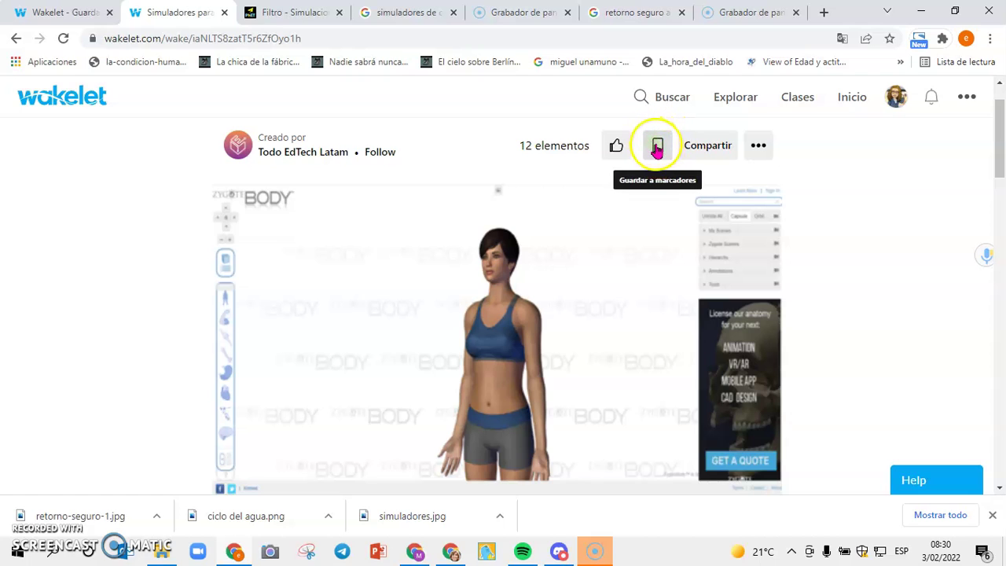
{"action": "left_click", "coordinate": [658, 149]}
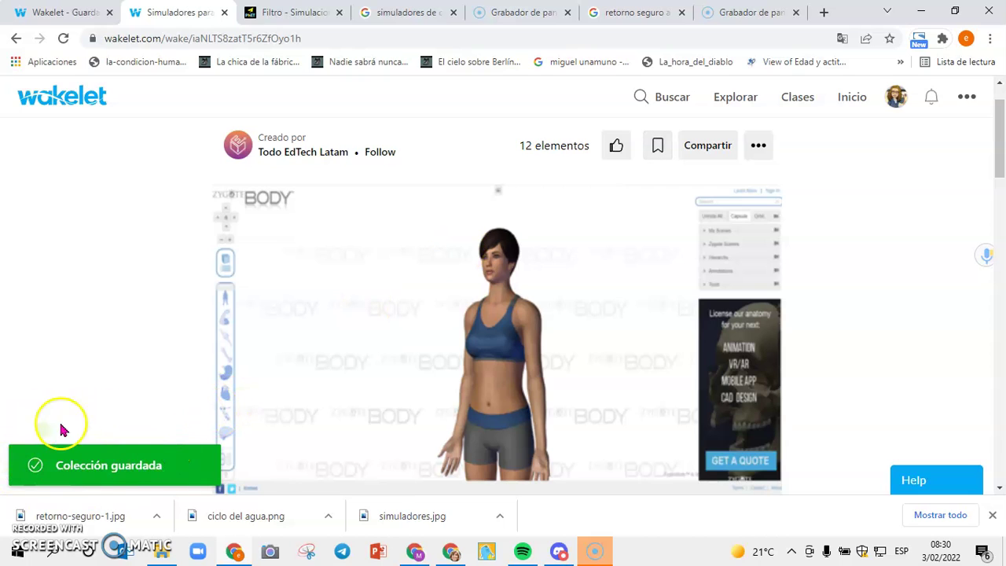
{"action": "left_click", "coordinate": [125, 467]}
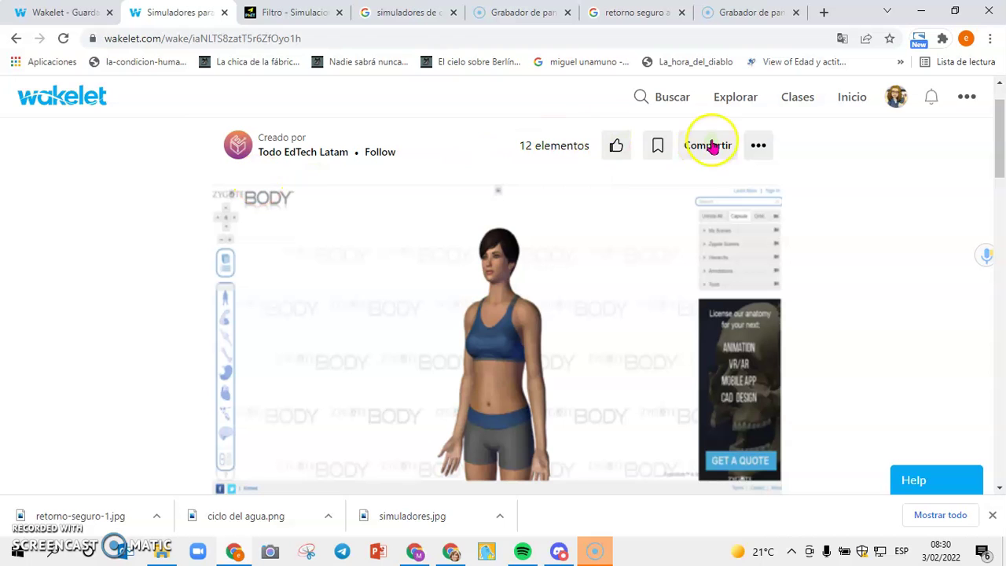
Return to the home page, reload it and check the bookmarks list for the Simuladores para Pizarras Interactivas entry
{"action": "left_click", "coordinate": [849, 97]}
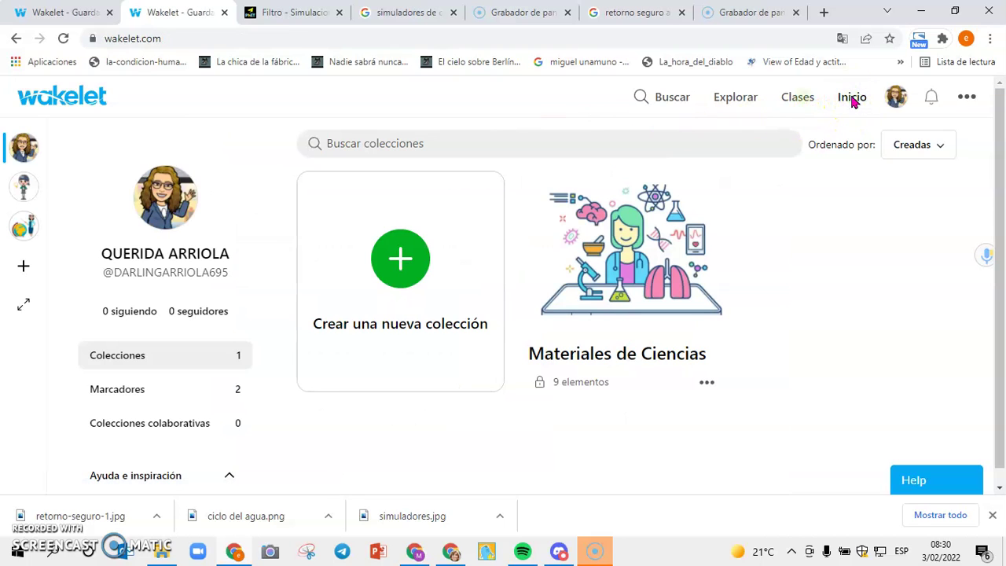
{"action": "left_click", "coordinate": [62, 40]}
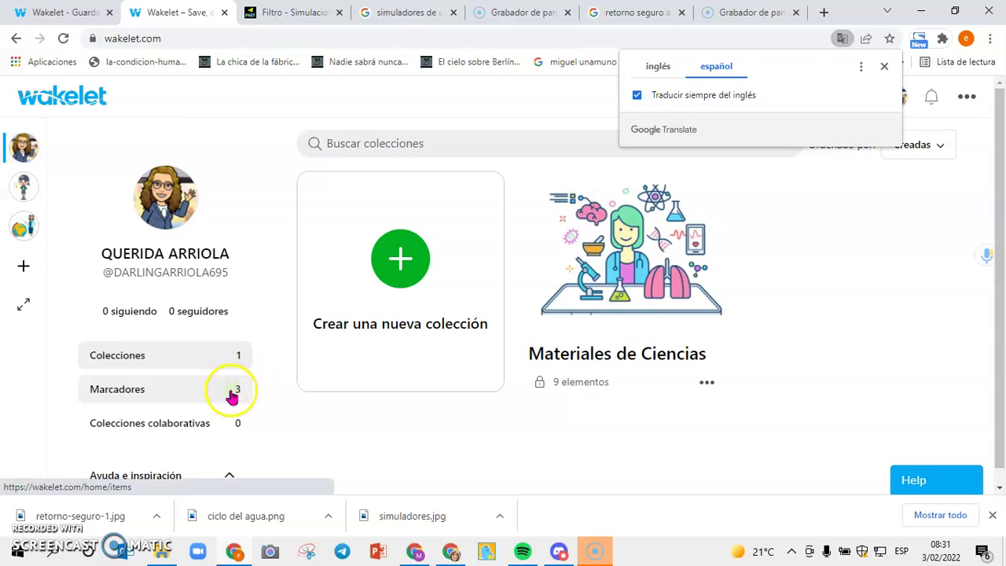
{"action": "left_click", "coordinate": [233, 397]}
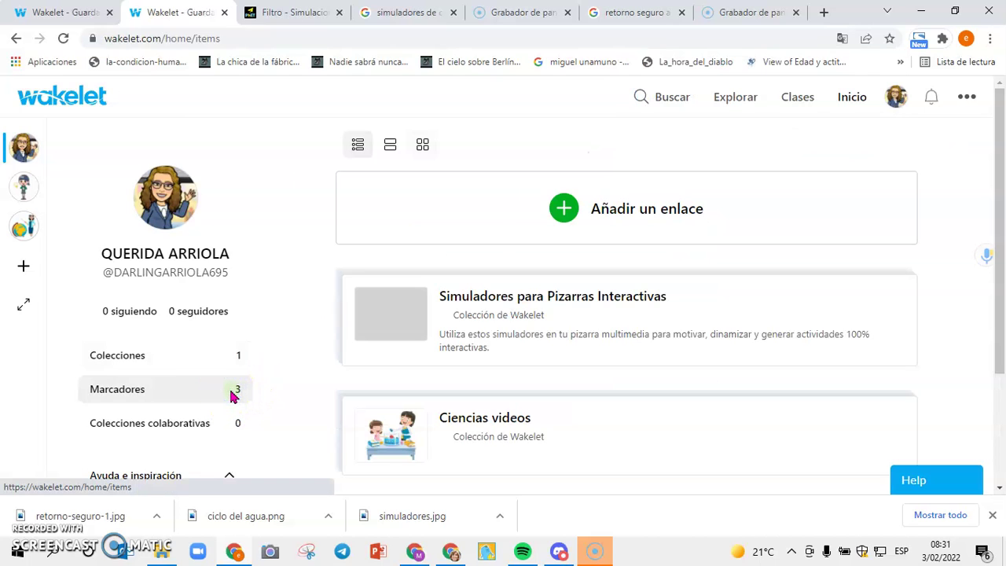
{"action": "mouse_move", "coordinate": [497, 331]}
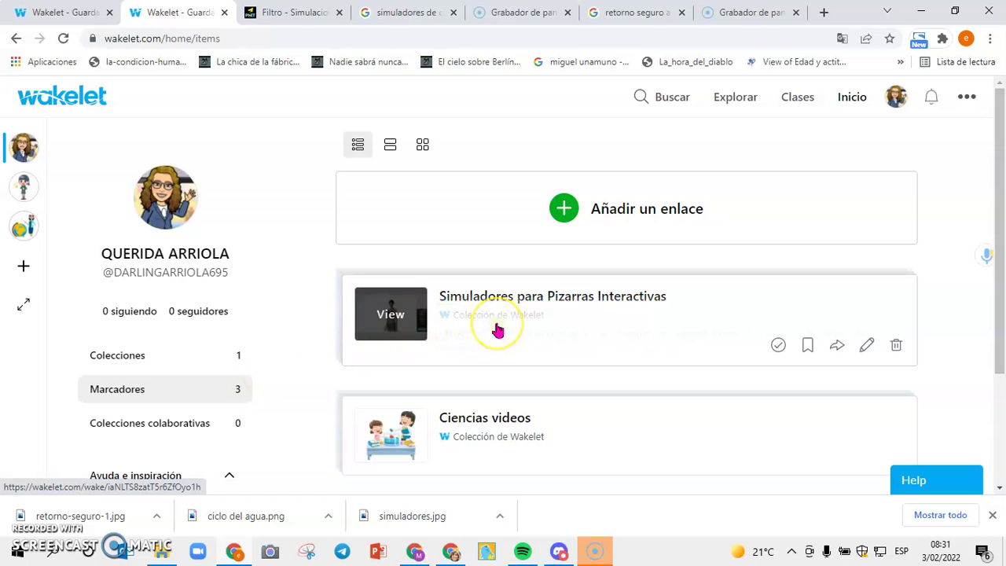
Create a new collection, close the design options and title it "Simuladores para ciencias"
{"action": "left_click", "coordinate": [194, 362]}
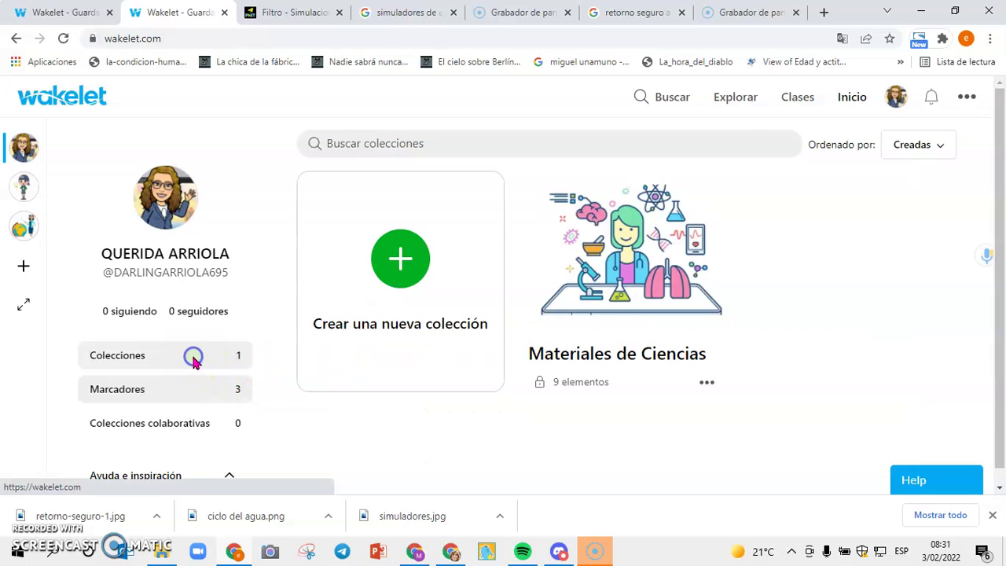
{"action": "left_click", "coordinate": [405, 267]}
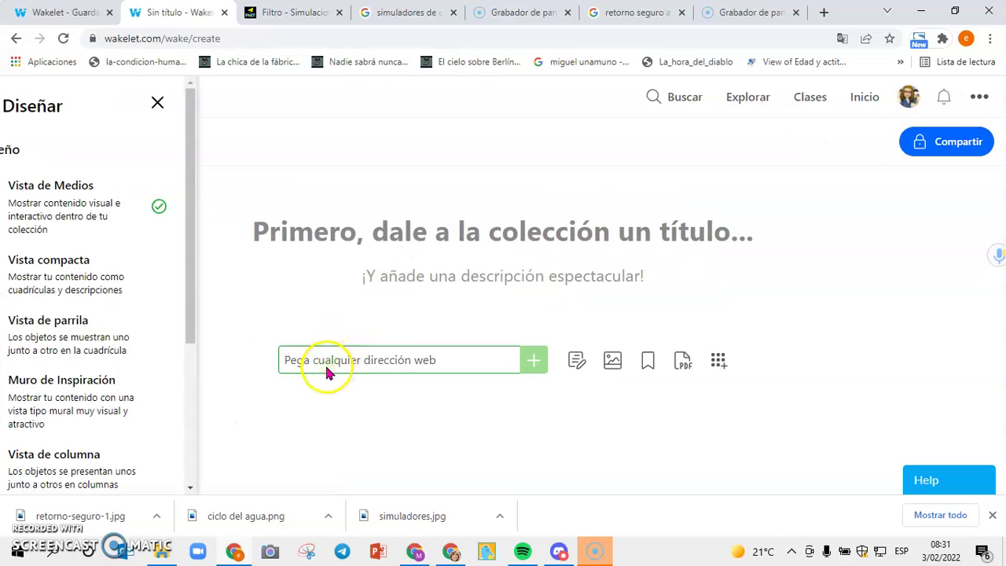
{"action": "left_click", "coordinate": [325, 360]}
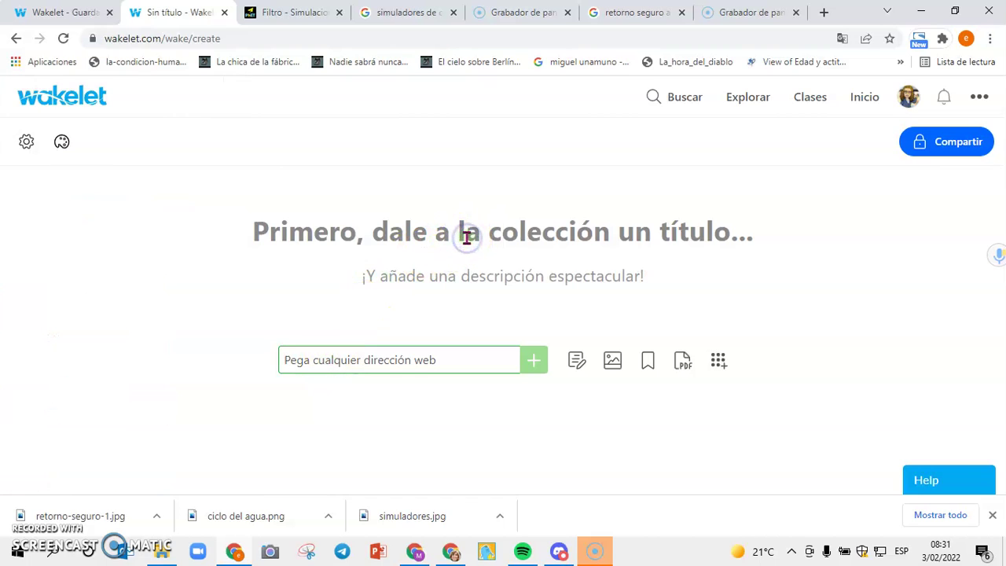
{"action": "type", "text": "Simu"}
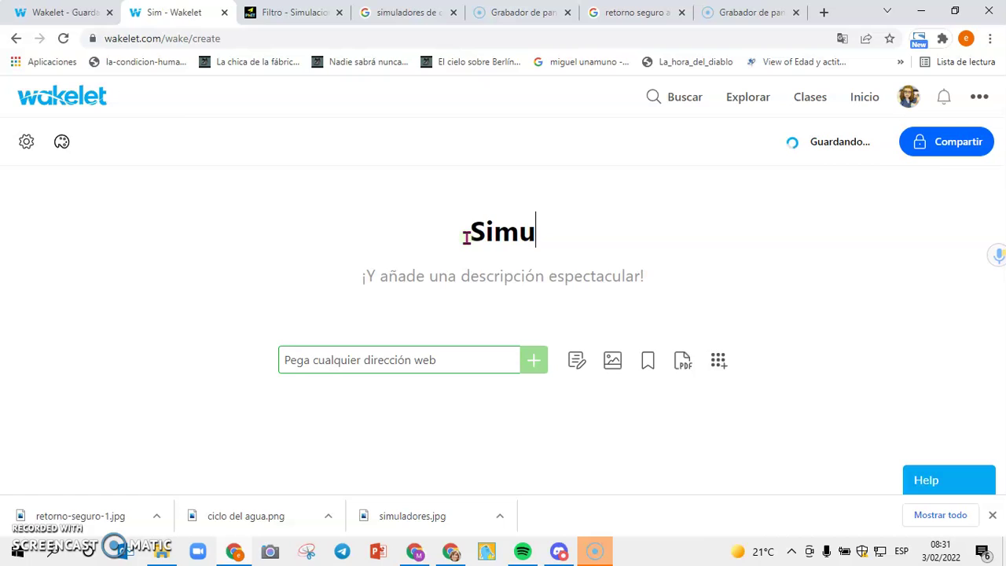
{"action": "type", "text": "lado"}
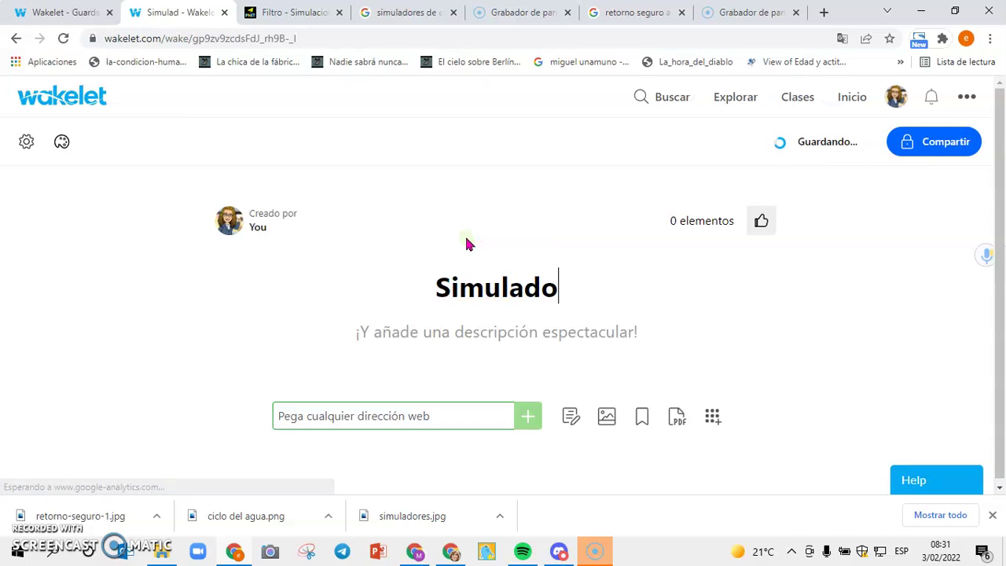
{"action": "type", "text": "res para"}
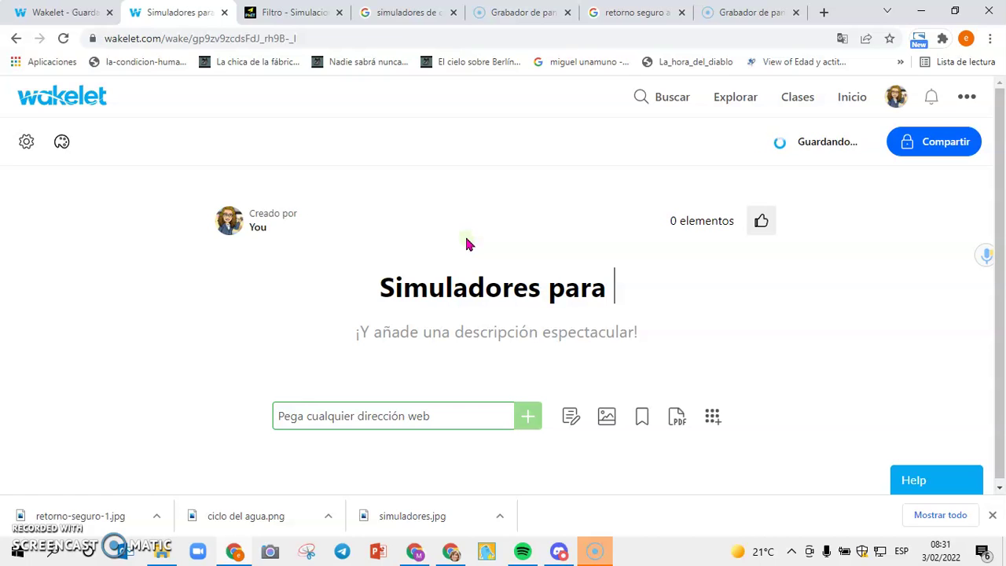
{"action": "type", "text": " cien"}
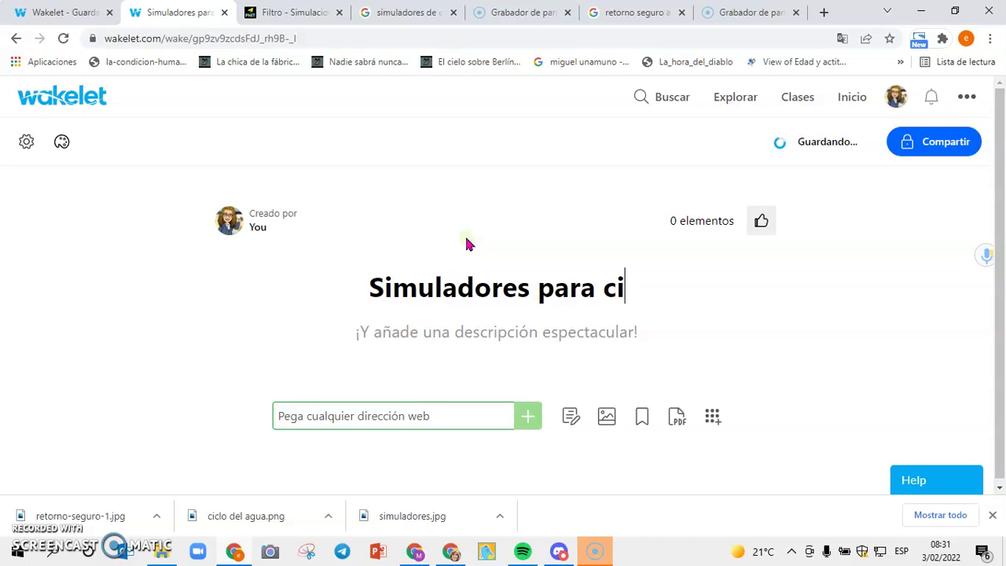
{"action": "type", "text": "ias"}
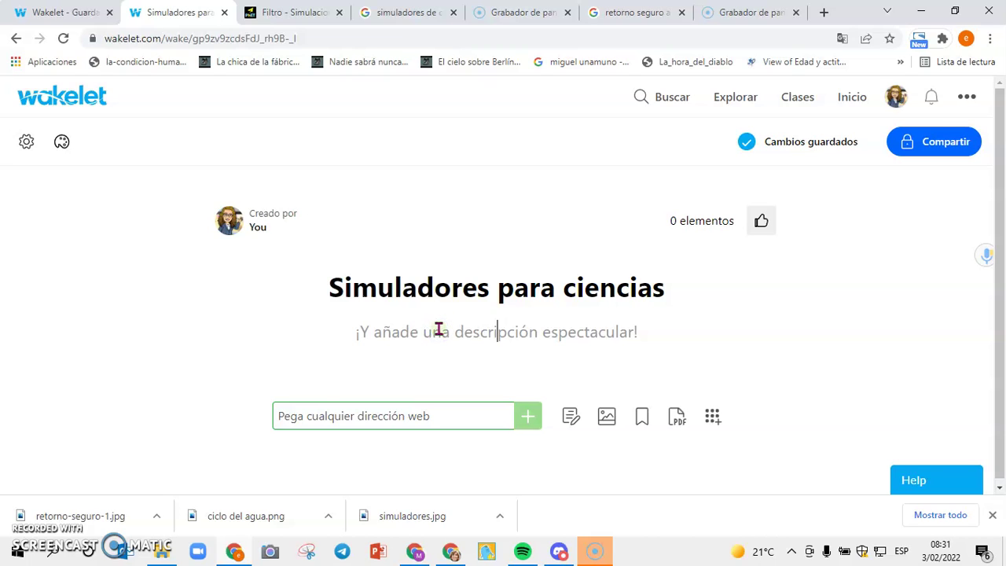
Enter the description "Se compartes materiales para usar en ciencias" for the new collection
{"action": "type", "text": "Se co"}
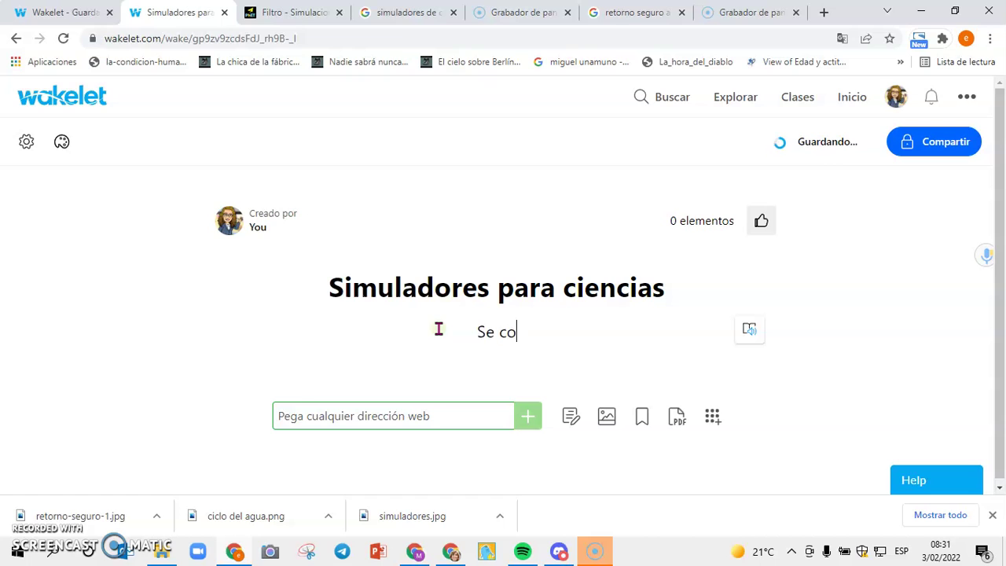
{"action": "type", "text": "mpartes materia"}
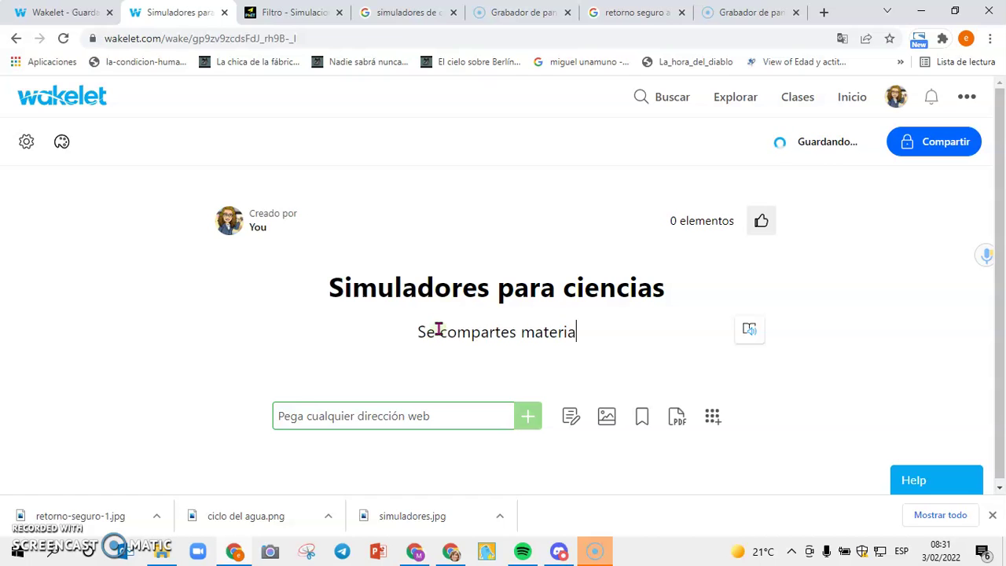
{"action": "type", "text": "les par"}
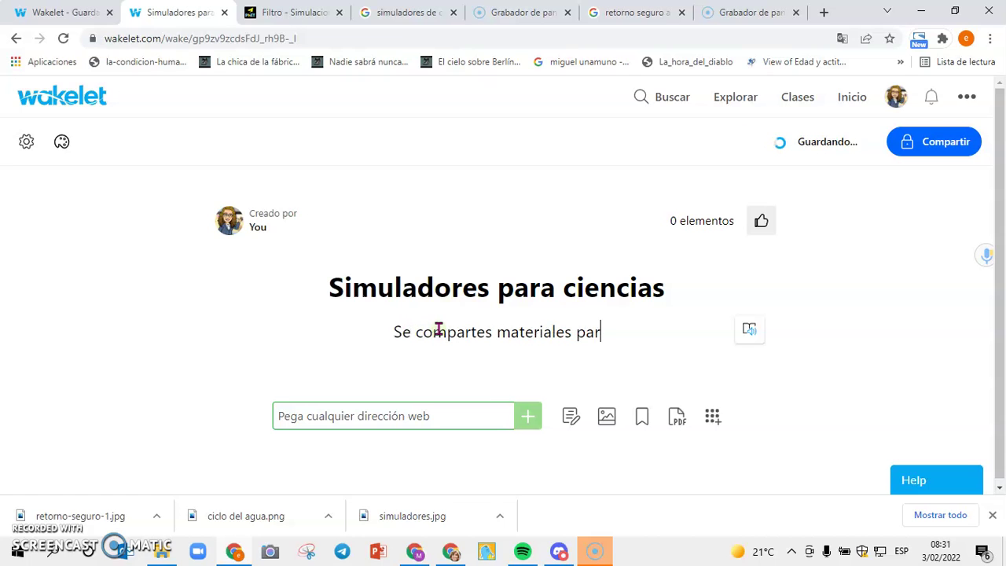
{"action": "type", "text": "a usar en "}
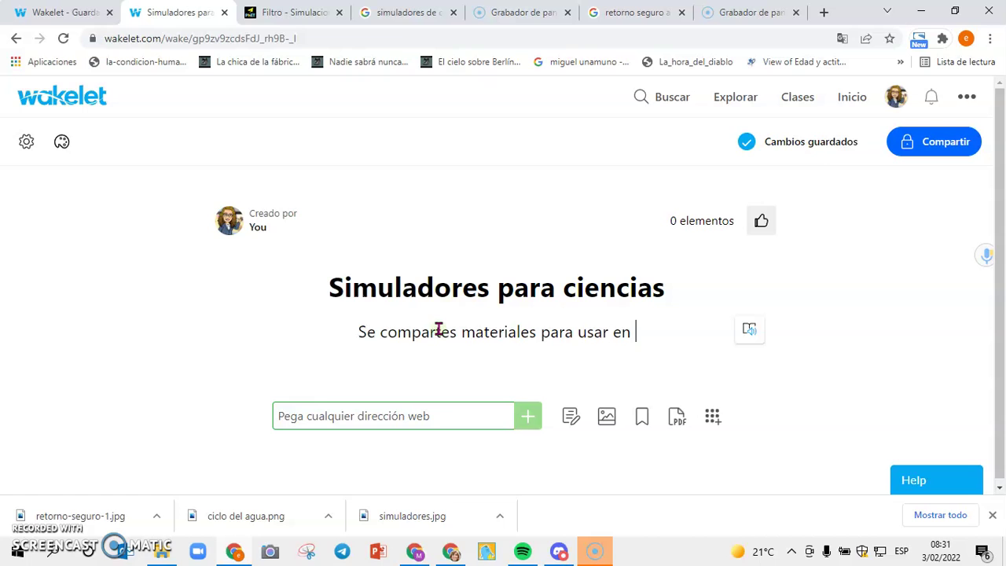
{"action": "type", "text": "cien"}
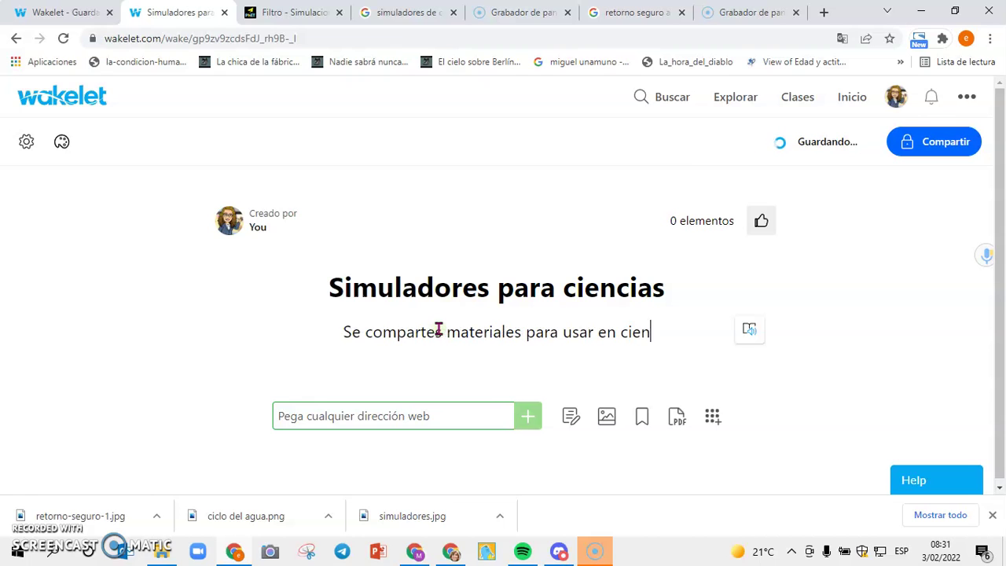
{"action": "type", "text": "cias"}
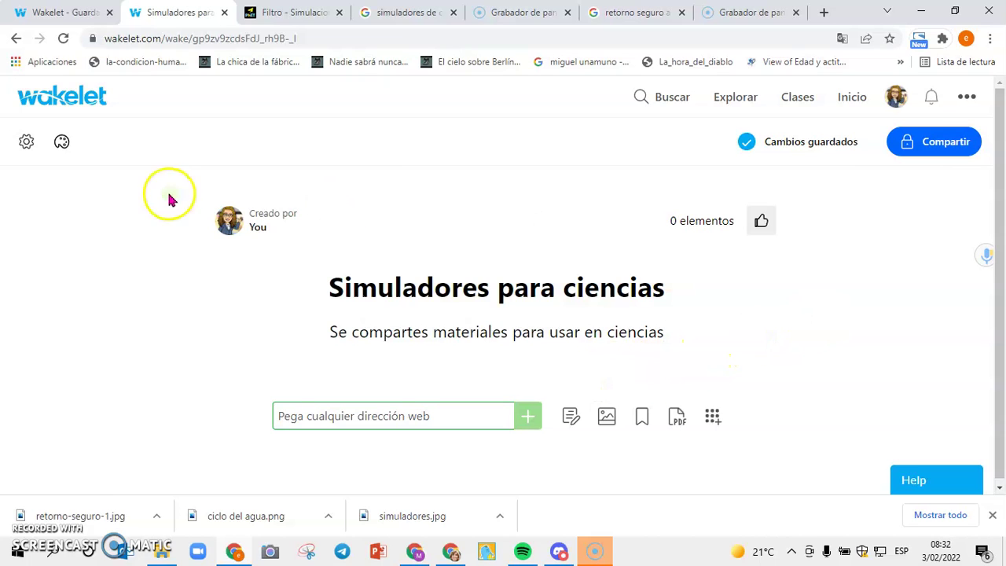
From the bookmarks, save the Simuladores para Pizarras Interactivas item to the Simuladores para ciencias collection
{"action": "left_click", "coordinate": [849, 100]}
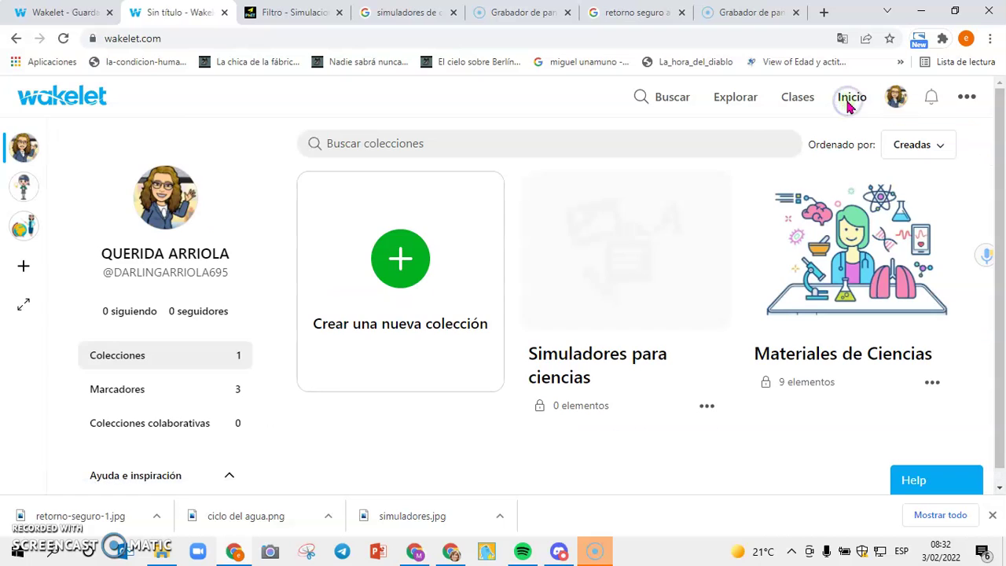
{"action": "left_click", "coordinate": [169, 391]}
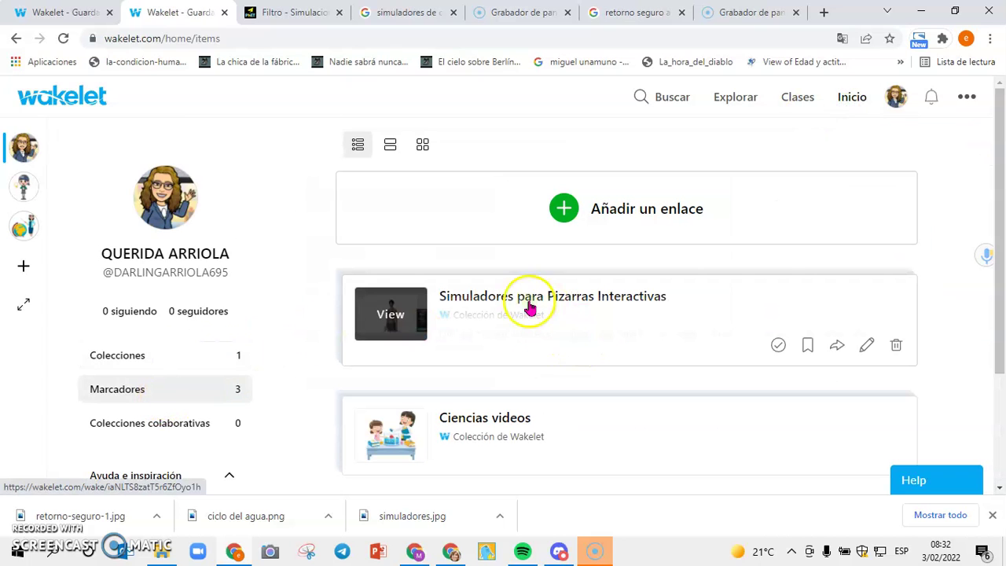
{"action": "left_click", "coordinate": [809, 347]}
{"action": "mouse_move", "coordinate": [574, 323]}
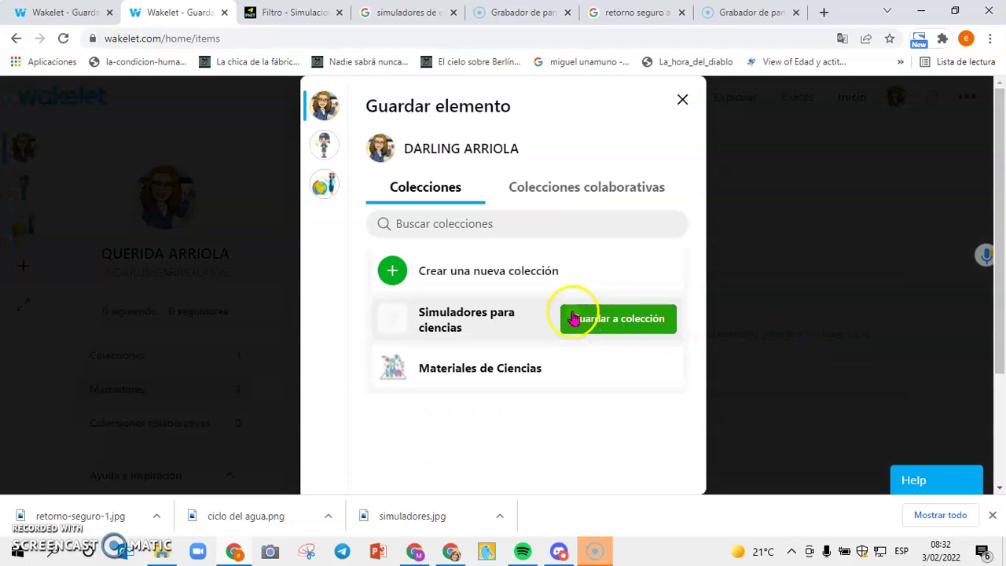
{"action": "mouse_move", "coordinate": [450, 367]}
{"action": "mouse_move", "coordinate": [456, 324]}
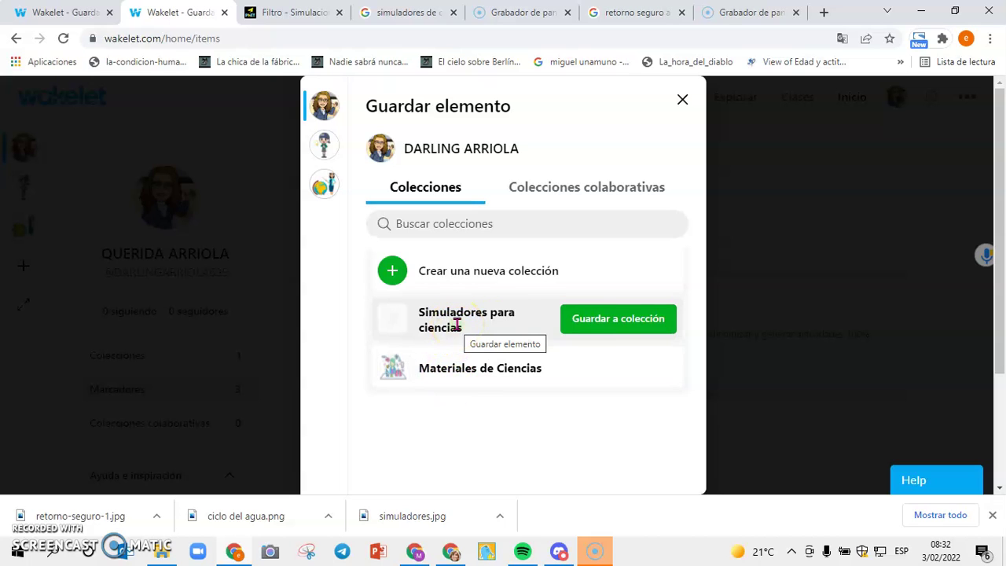
{"action": "left_click", "coordinate": [589, 325]}
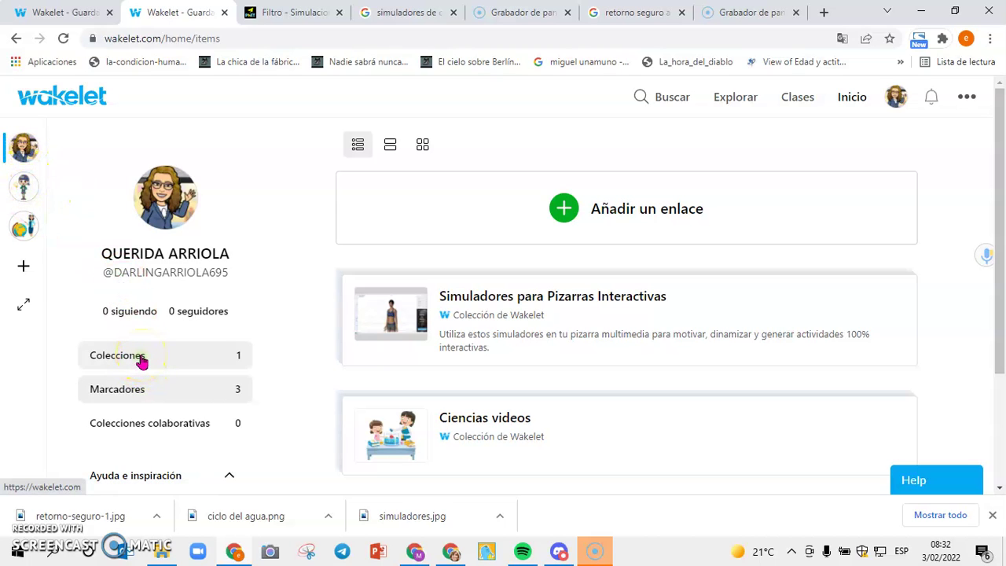
Reload the page, open the Simuladores para ciencias collection and check its saved item
{"action": "left_click", "coordinate": [62, 38]}
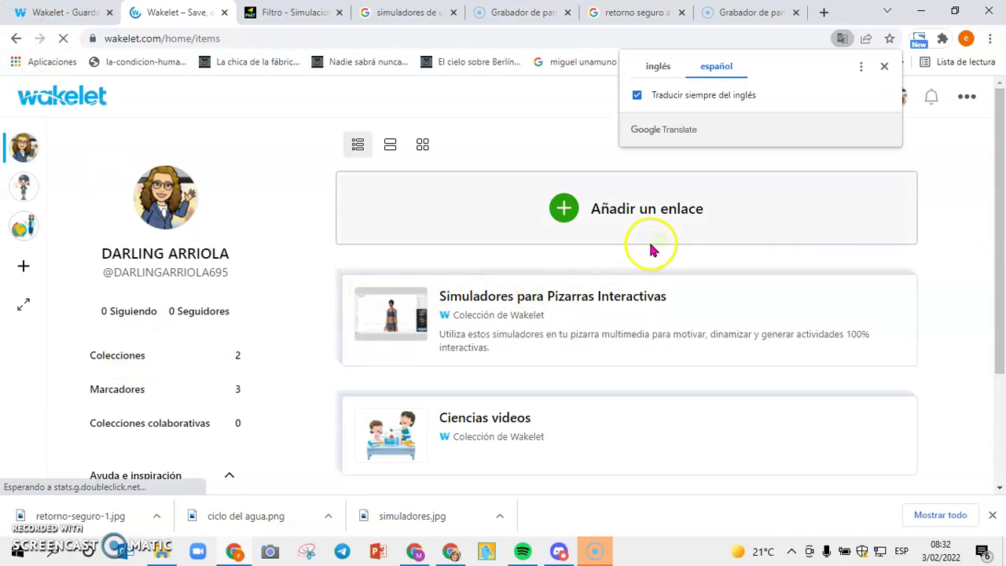
{"action": "left_click", "coordinate": [141, 358]}
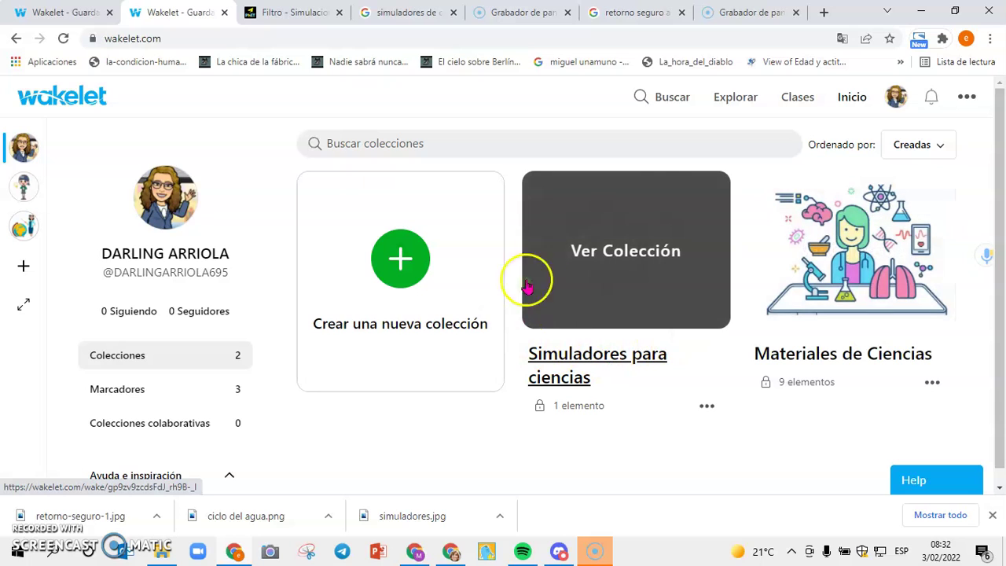
{"action": "left_click", "coordinate": [608, 363]}
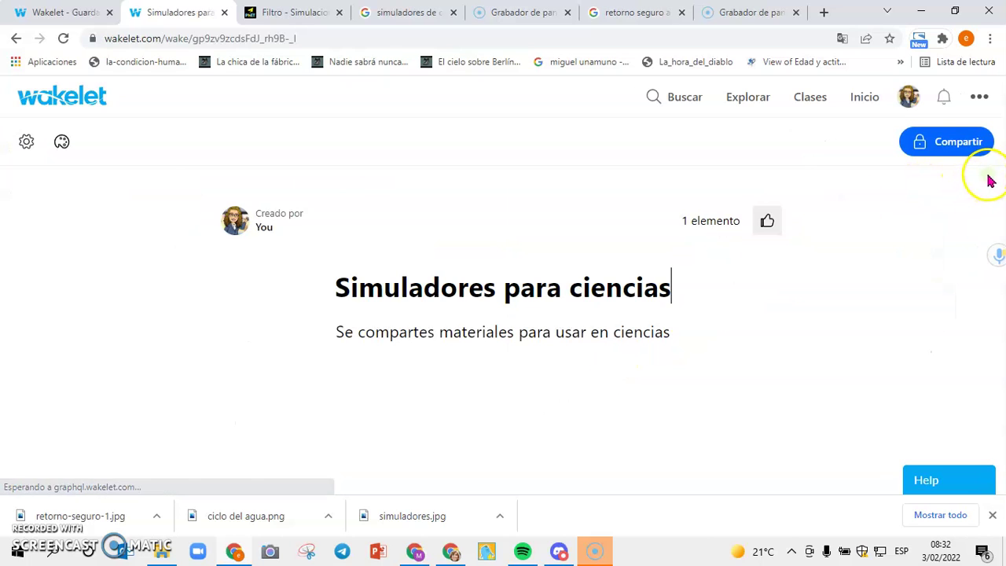
{"action": "scroll", "coordinate": [1002, 164], "scroll_direction": "down", "scroll_amount": 1}
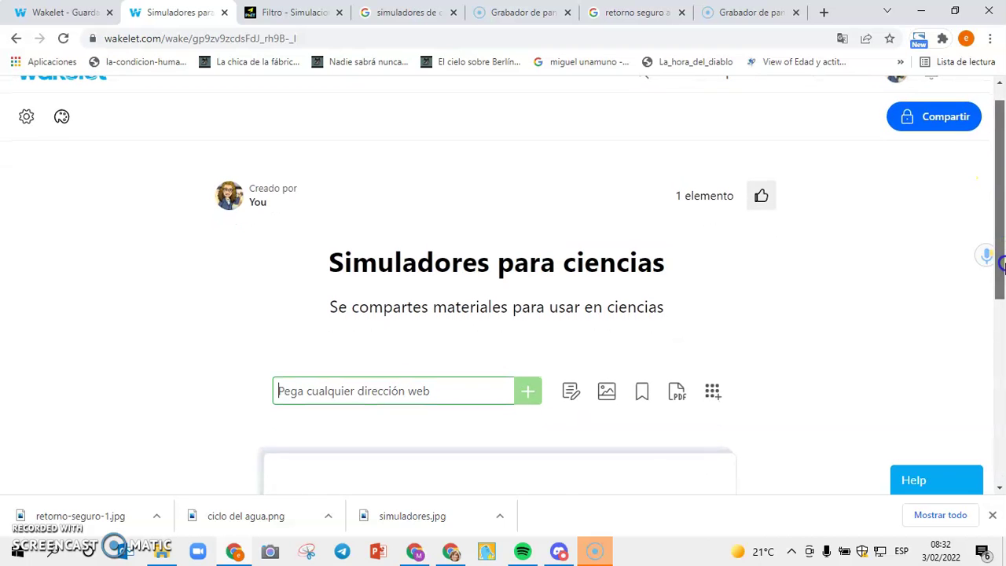
{"action": "mouse_move", "coordinate": [1002, 163]}
{"action": "left_mouse_down"}
{"action": "mouse_move", "coordinate": [993, 330]}
{"action": "mouse_move", "coordinate": [1001, 146]}
{"action": "left_mouse_up"}
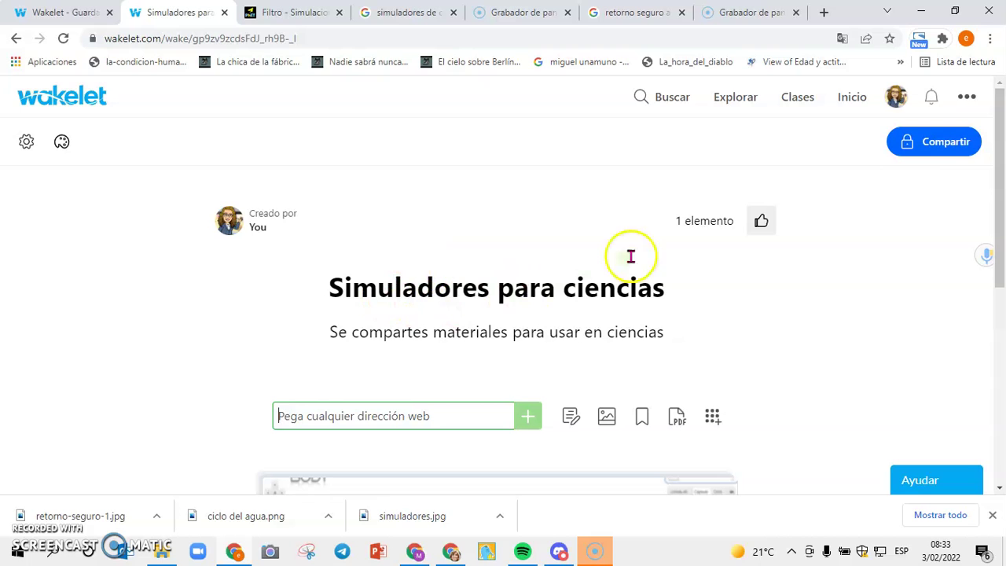
Set the collection's sharing visibility to unlisted (Sin listar) and copy its share link
{"action": "left_click", "coordinate": [938, 148]}
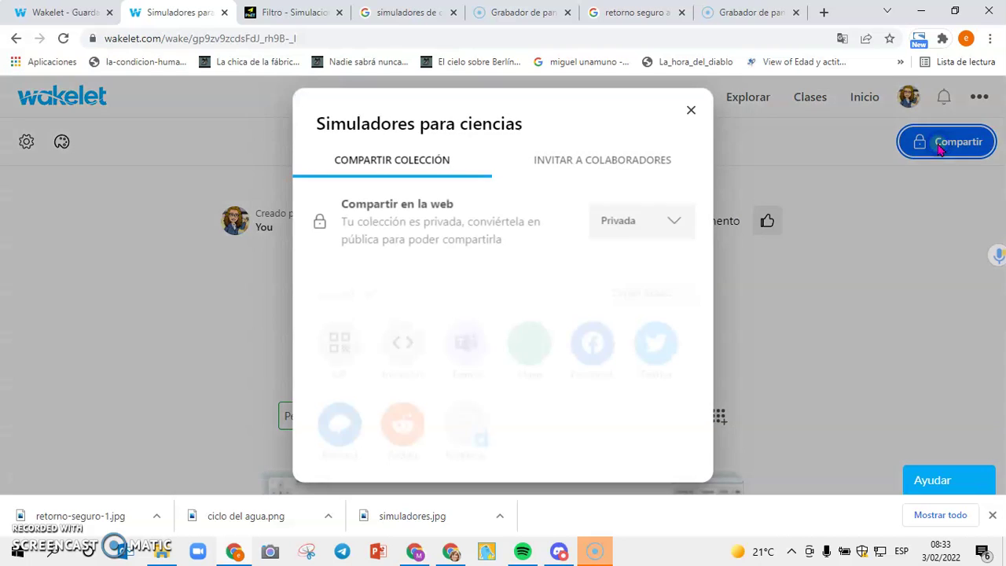
{"action": "left_click", "coordinate": [677, 224]}
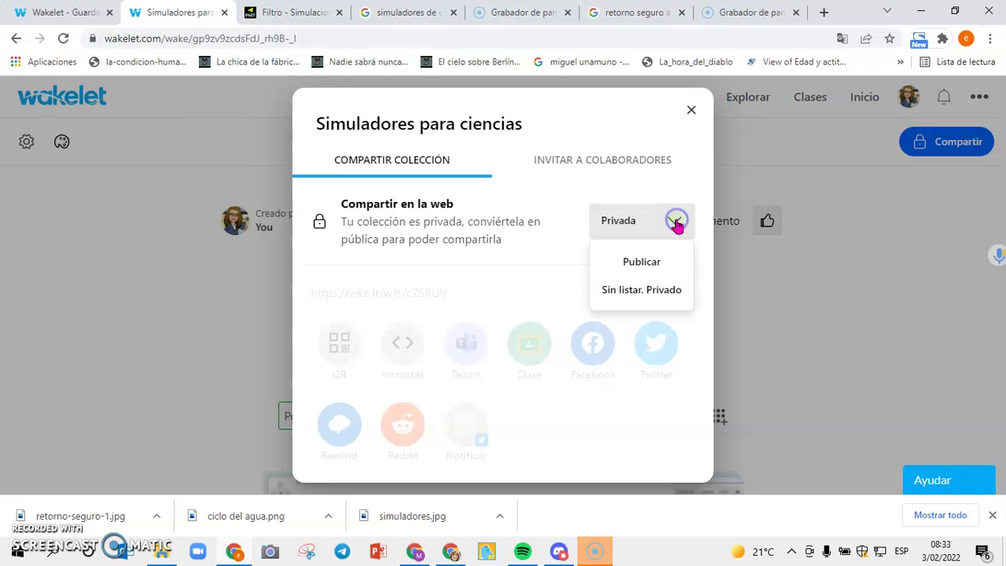
{"action": "left_click", "coordinate": [625, 291]}
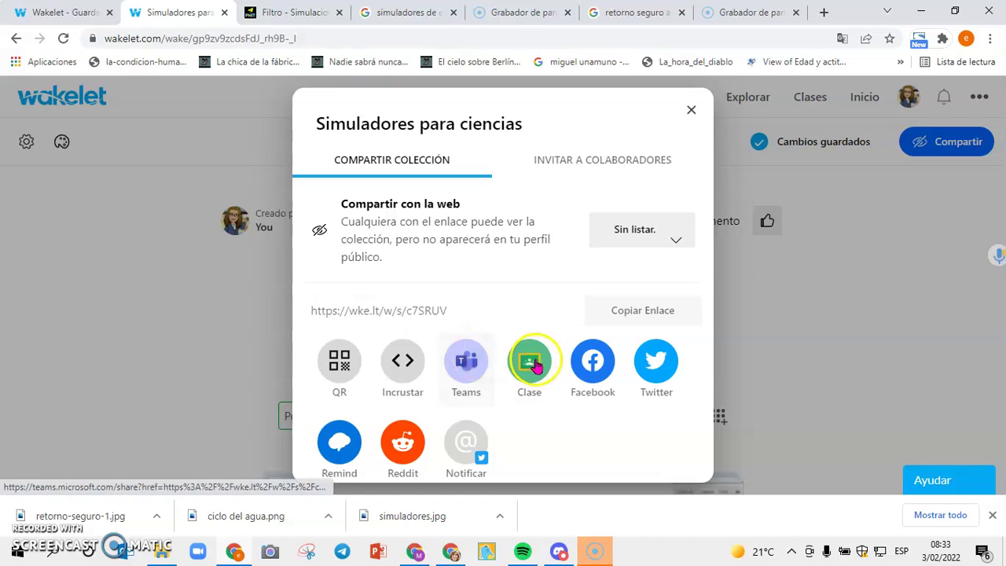
{"action": "left_click", "coordinate": [632, 313]}
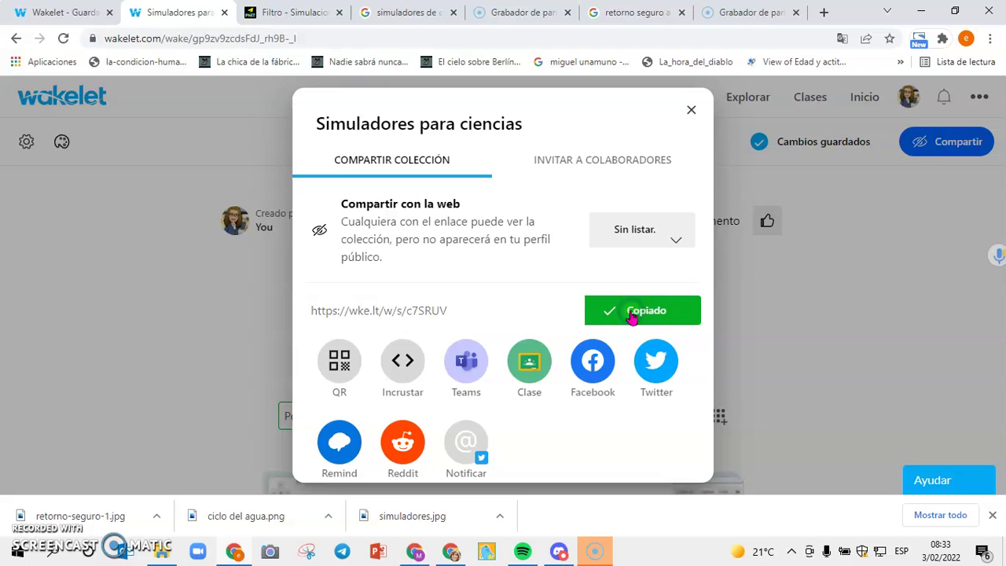
Share the collection to Google Classroom, choosing the class EdA 01 and the action Crear una tarea
{"action": "left_click", "coordinate": [530, 364]}
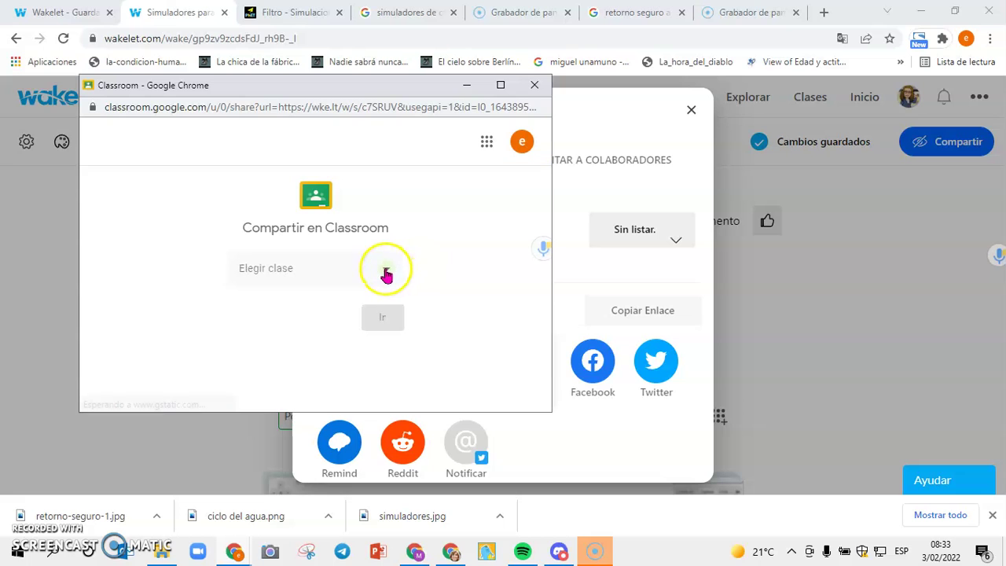
{"action": "left_click", "coordinate": [386, 271]}
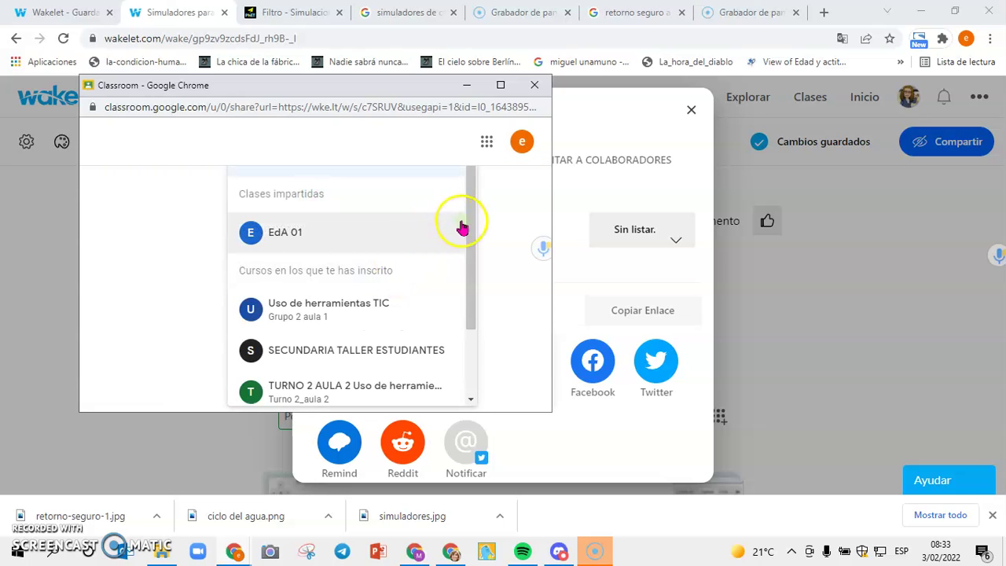
{"action": "left_click_drag", "start_coordinate": [469, 227], "coordinate": [470, 295]}
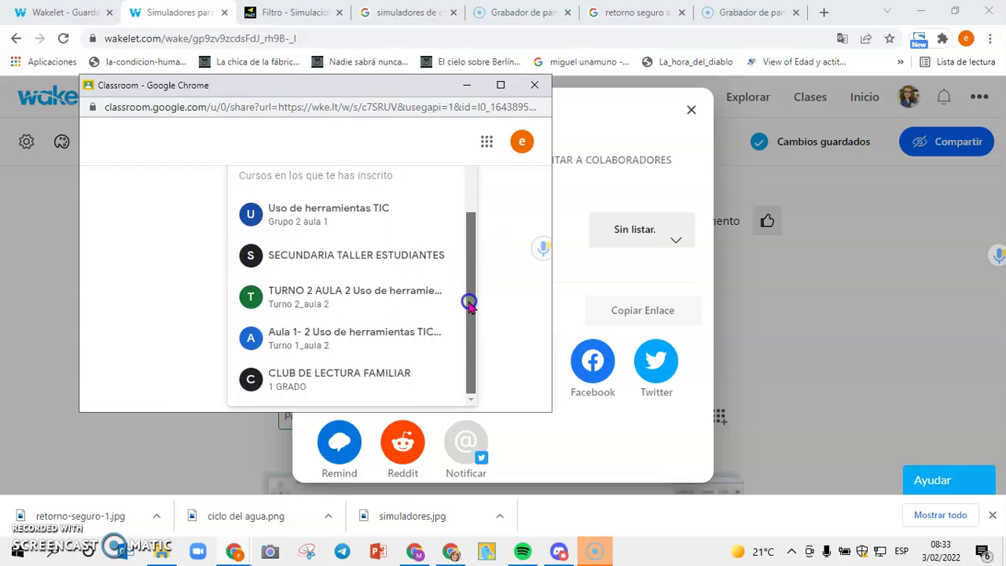
{"action": "left_click_drag", "start_coordinate": [469, 334], "coordinate": [464, 269]}
{"action": "left_click", "coordinate": [336, 220]}
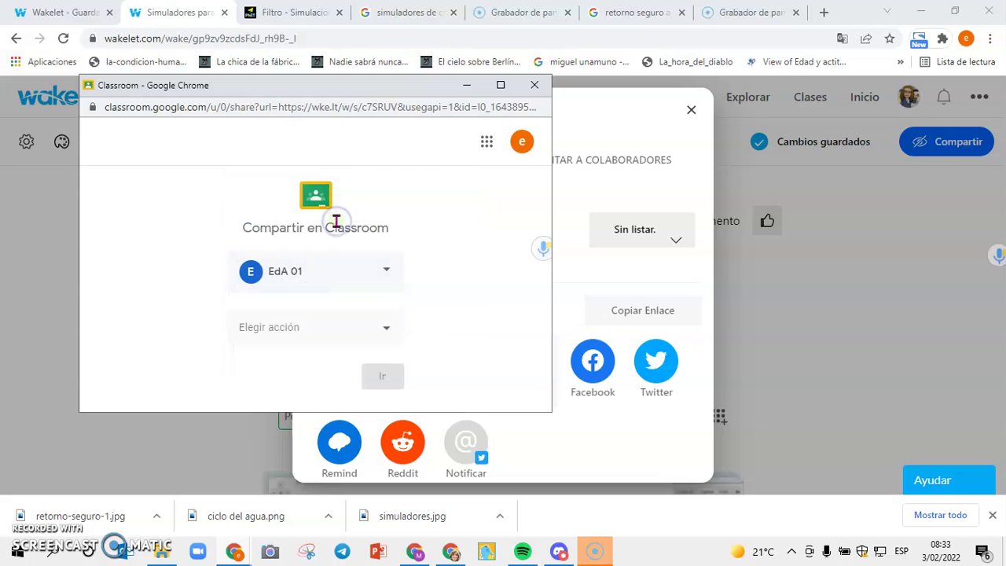
{"action": "left_click", "coordinate": [373, 369]}
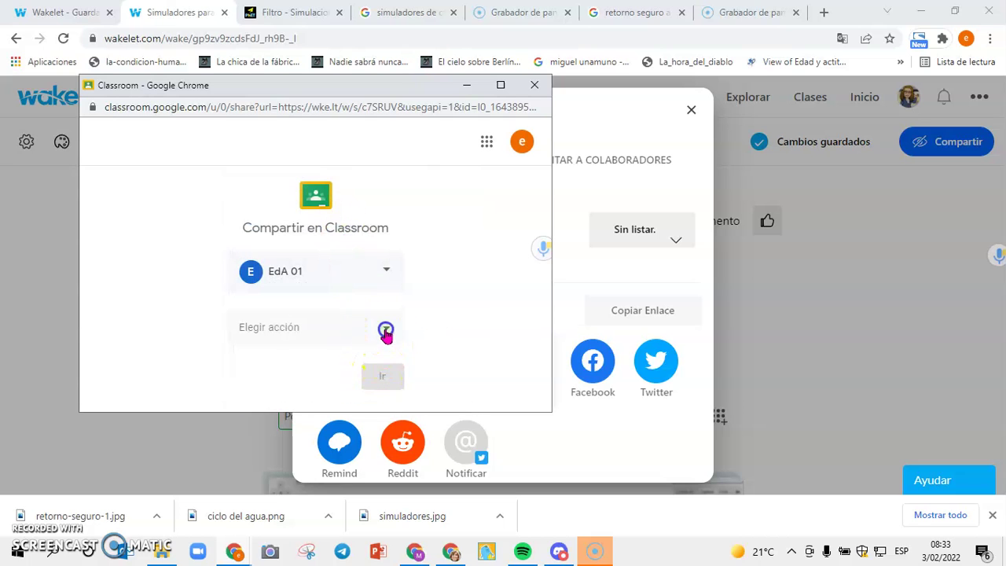
{"action": "left_click", "coordinate": [385, 332]}
{"action": "left_click", "coordinate": [323, 265]}
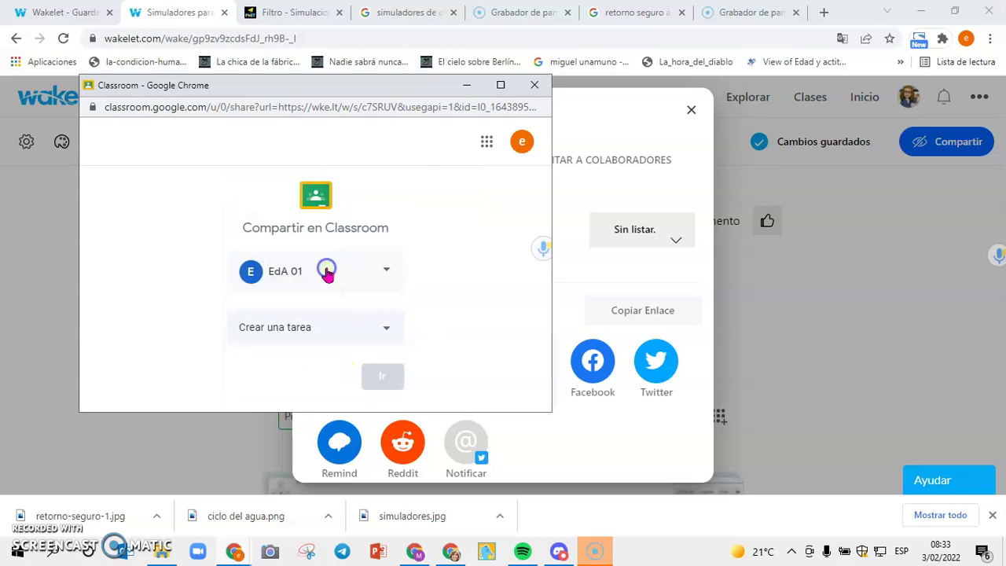
{"action": "left_click", "coordinate": [377, 373]}
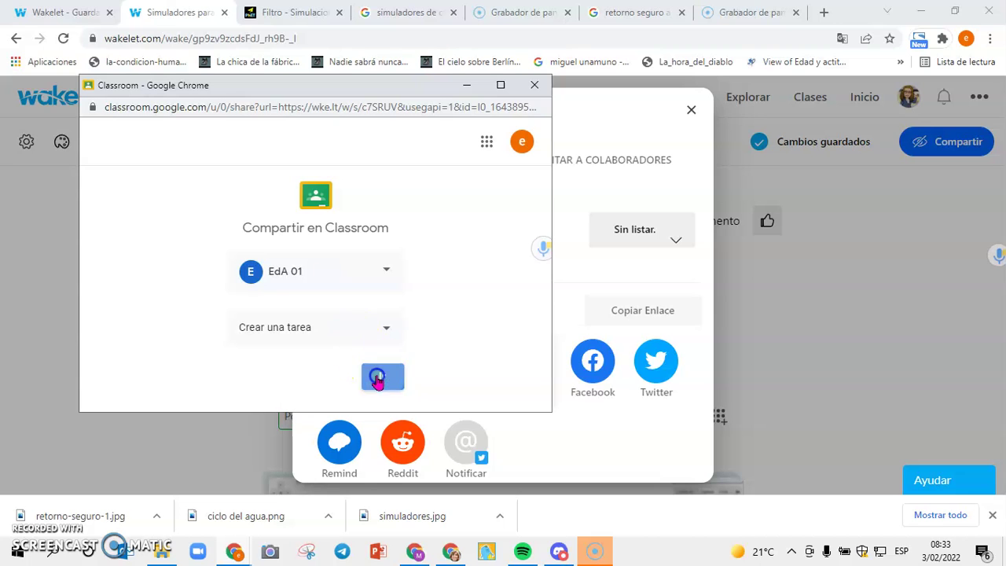
Title the assignment "Tarea" and create it in the class
{"action": "left_click", "coordinate": [254, 207]}
{"action": "type", "text": "T"}
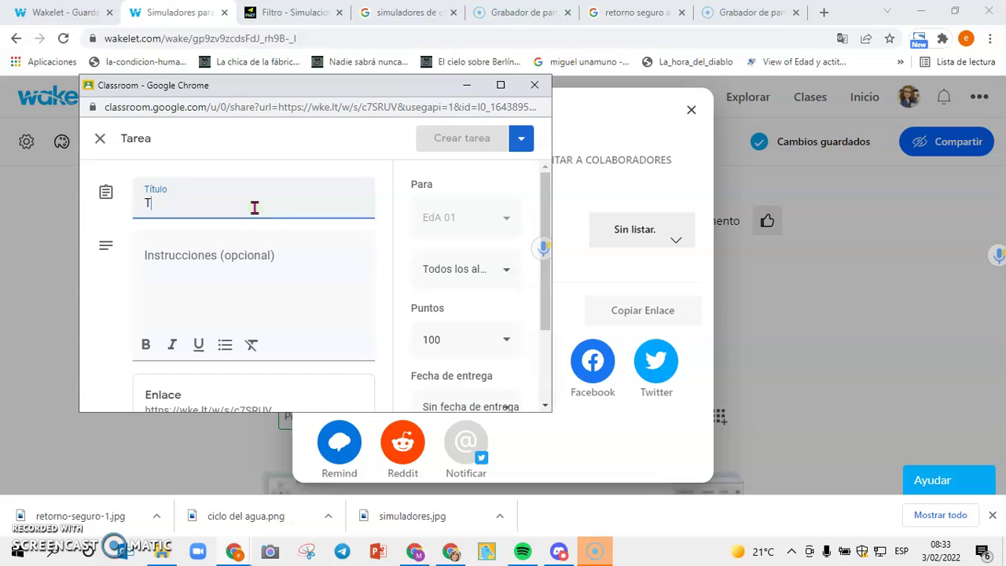
{"action": "type", "text": "area"}
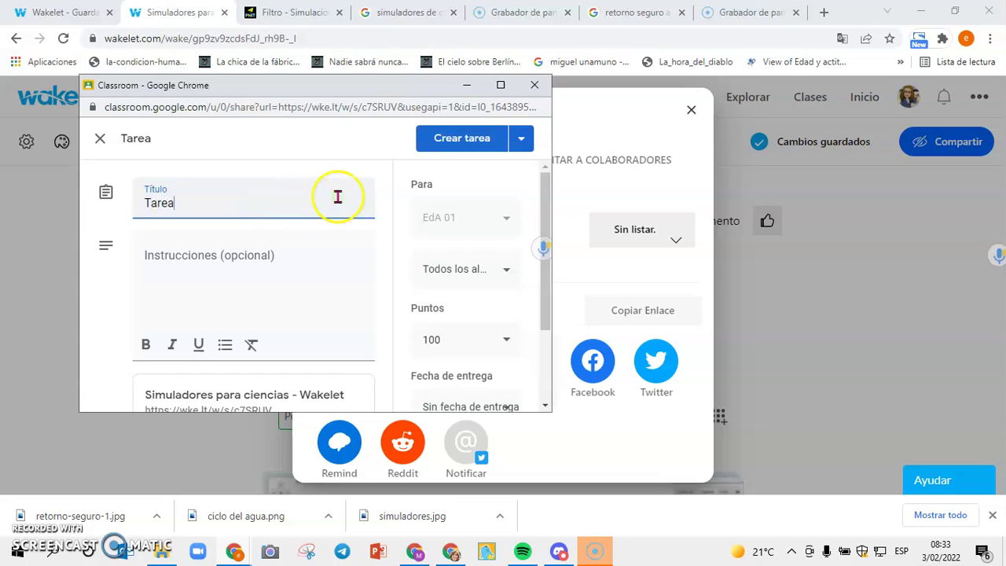
{"action": "left_click", "coordinate": [487, 147]}
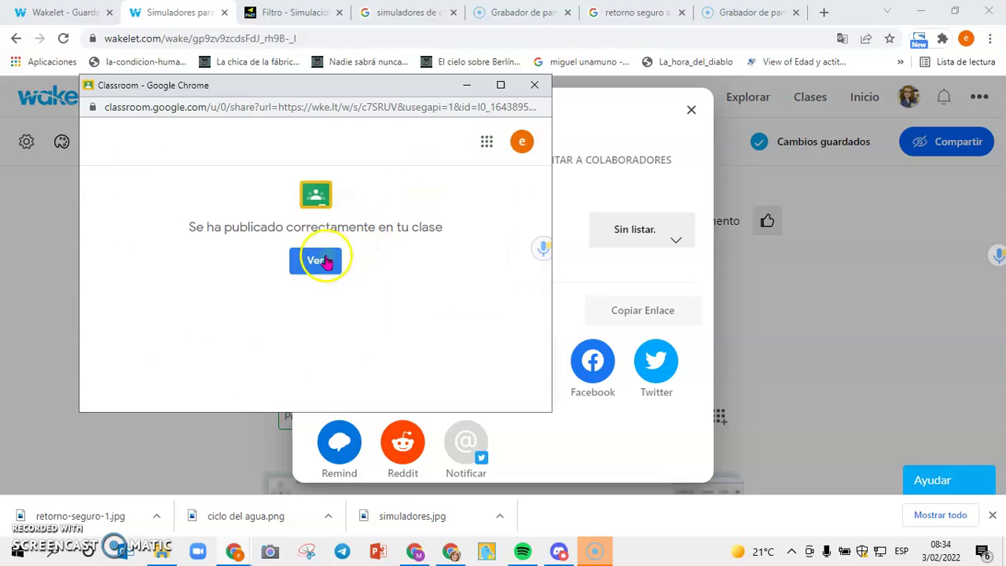
View the published Tarea assignment and its Wakelet attachment in the EdA 01 classwork, and return to the Wakelet collection
{"action": "left_click", "coordinate": [325, 261]}
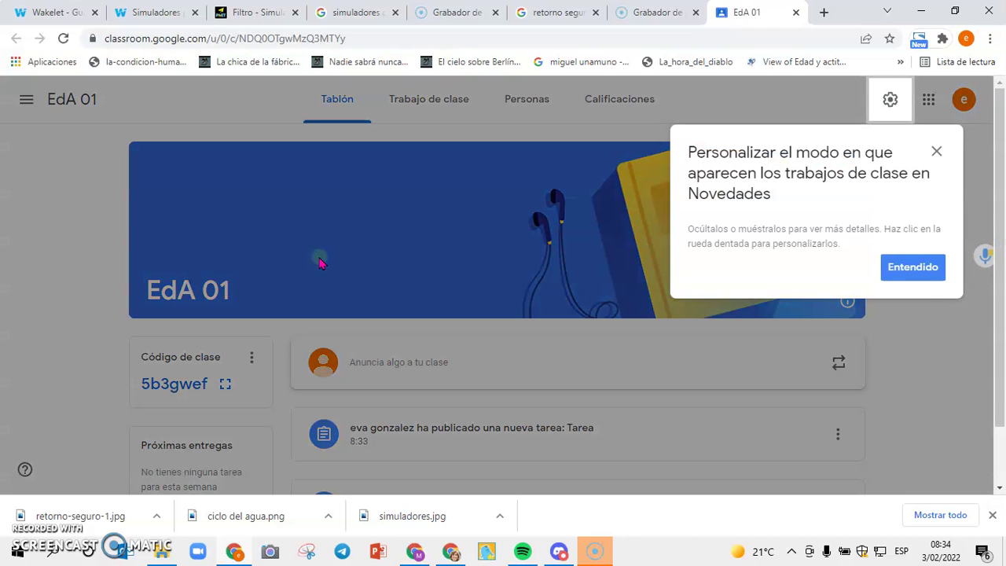
{"action": "left_click", "coordinate": [936, 152]}
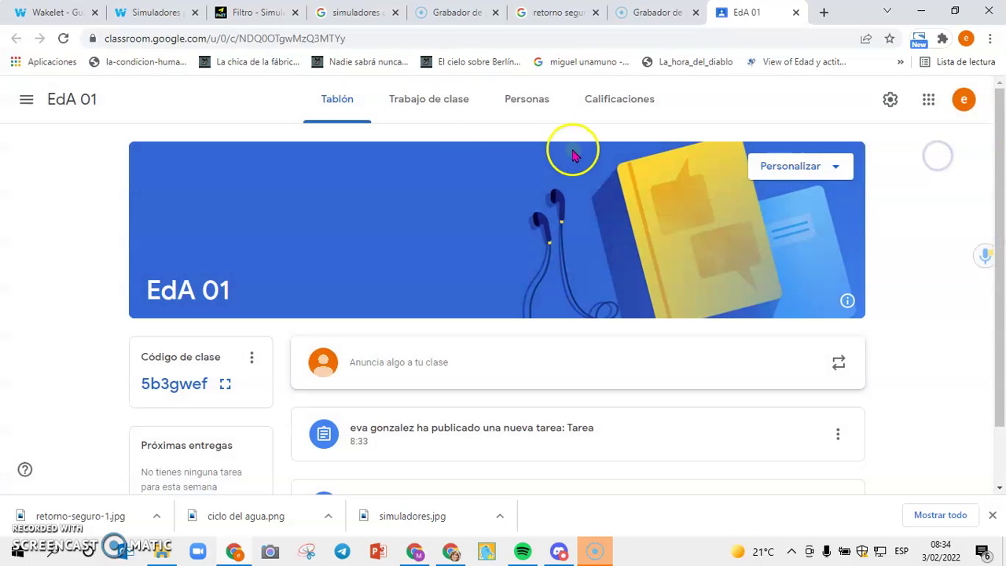
{"action": "left_click", "coordinate": [437, 112]}
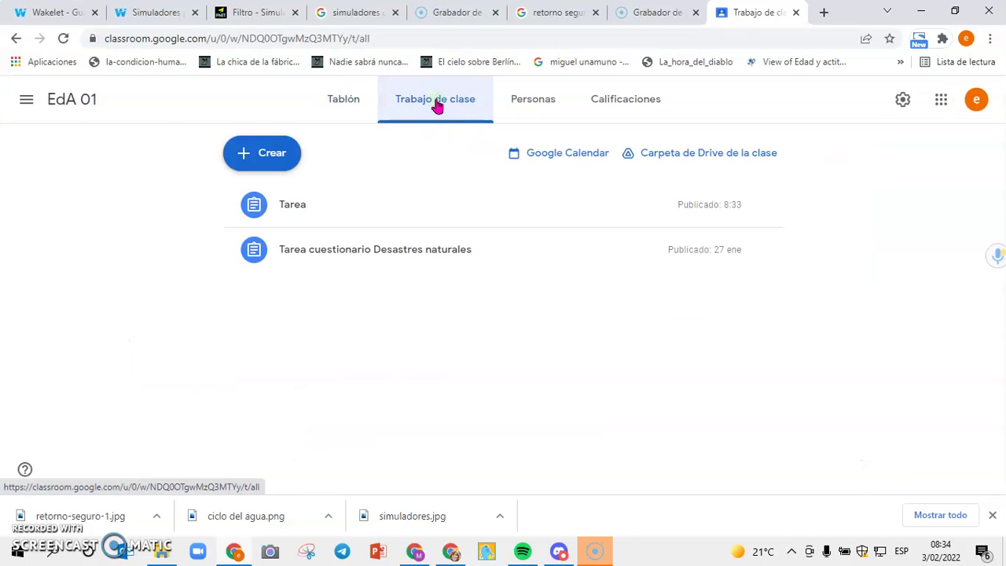
{"action": "left_click", "coordinate": [302, 207]}
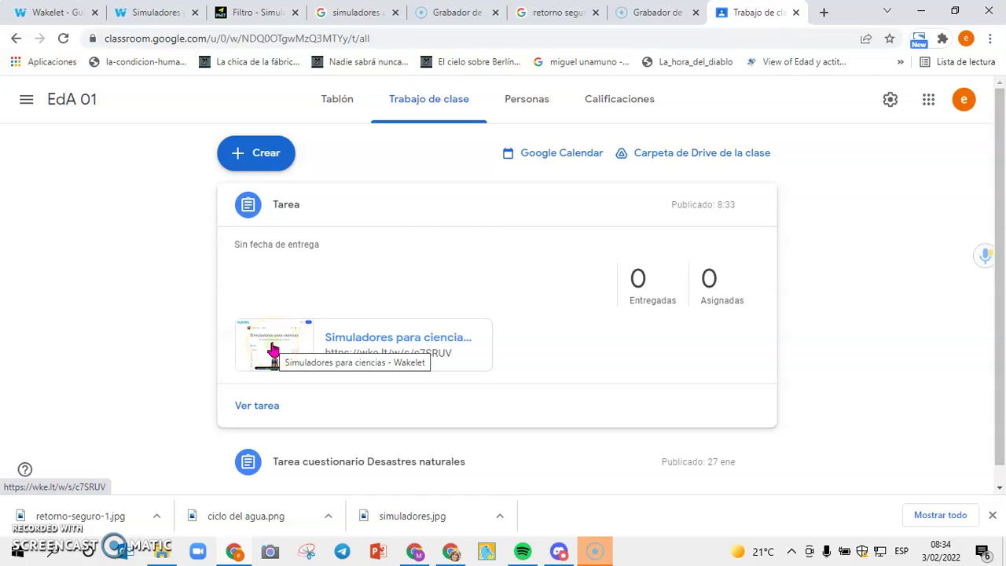
{"action": "left_click", "coordinate": [149, 9]}
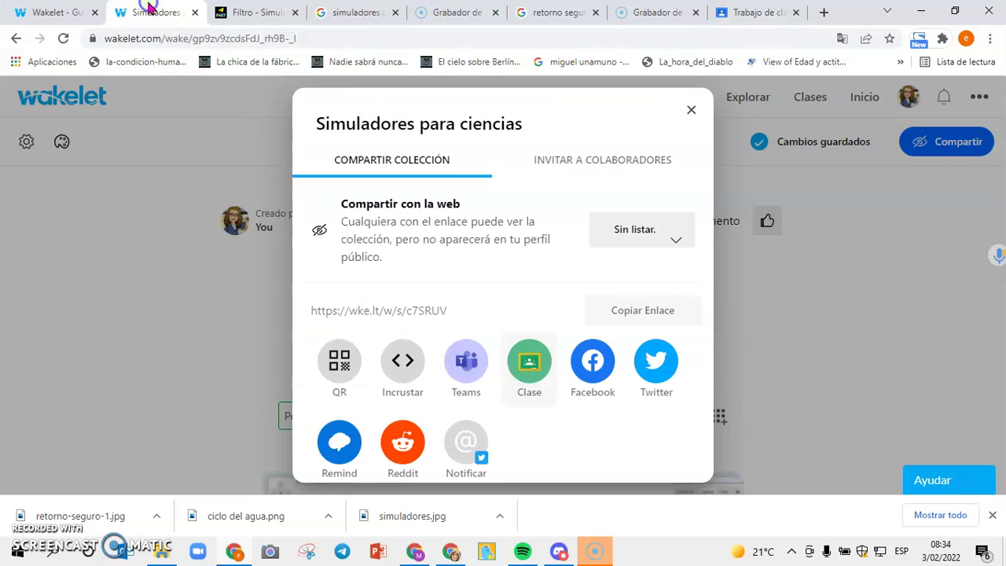
Set the Simuladores para ciencias collection's visibility to Publicar, check the collaborator invitation options, and close the sharing dialog
{"action": "left_click", "coordinate": [528, 355]}
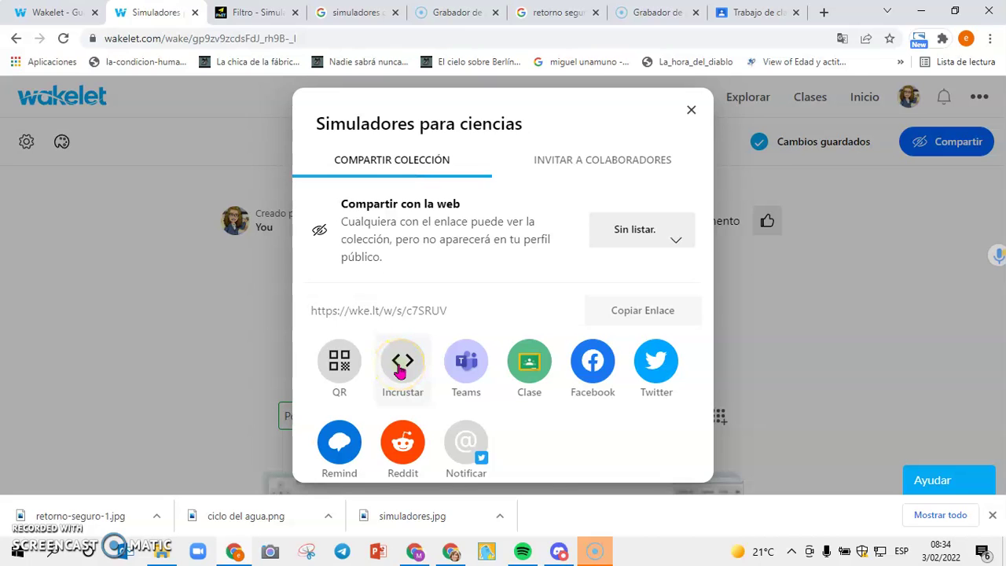
{"action": "left_click", "coordinate": [595, 361]}
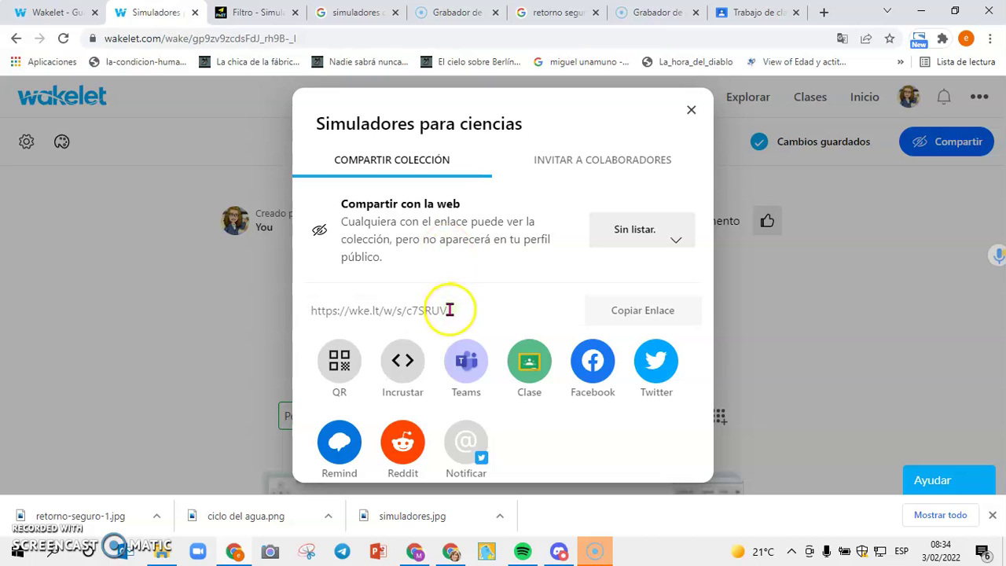
{"action": "left_click", "coordinate": [674, 240]}
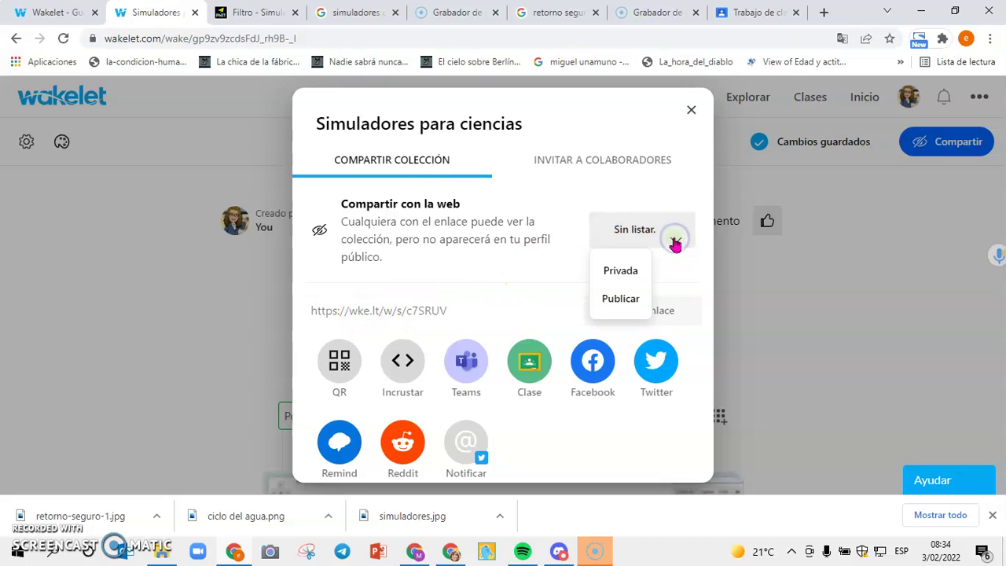
{"action": "left_click", "coordinate": [622, 300]}
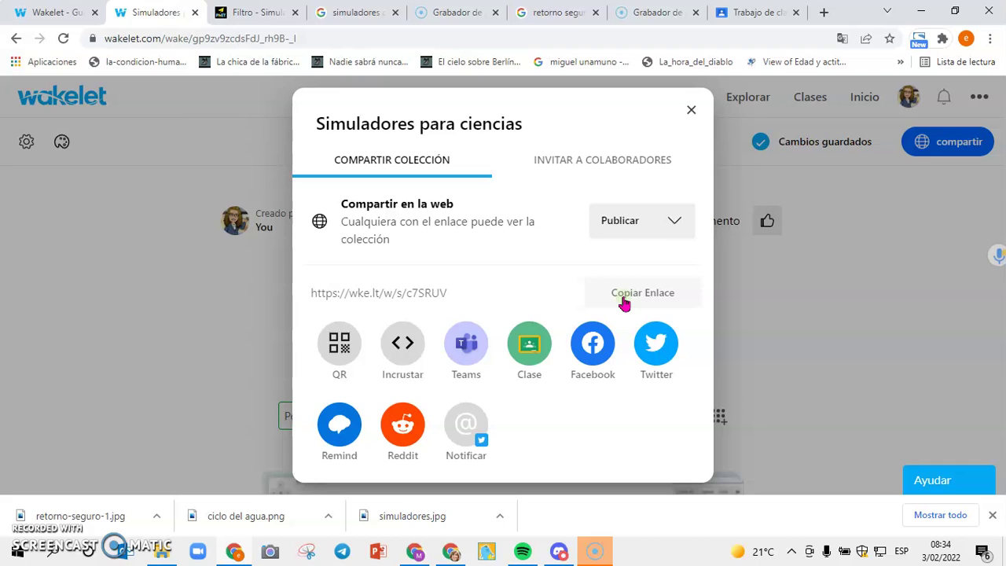
{"action": "left_click", "coordinate": [624, 169]}
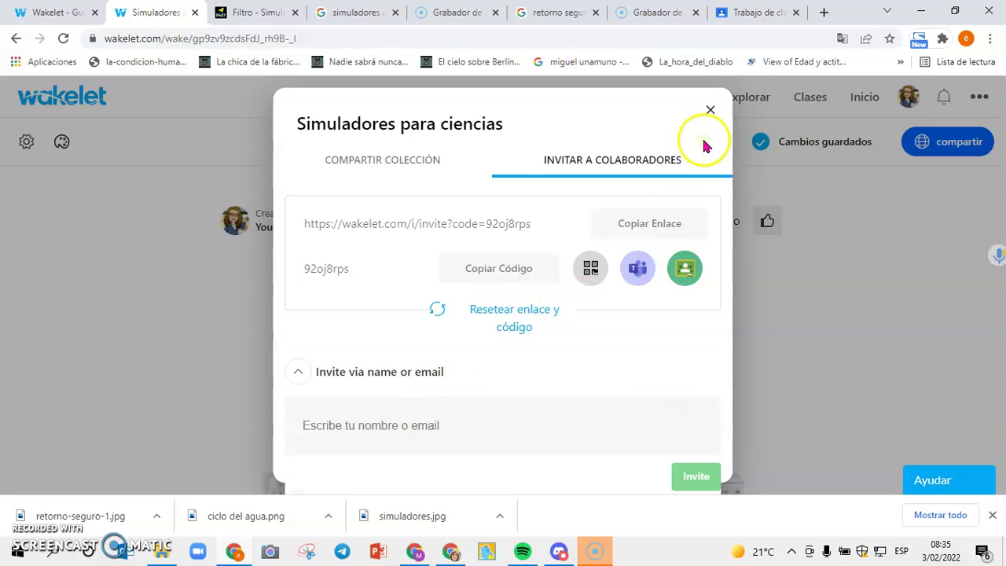
{"action": "left_click", "coordinate": [712, 109]}
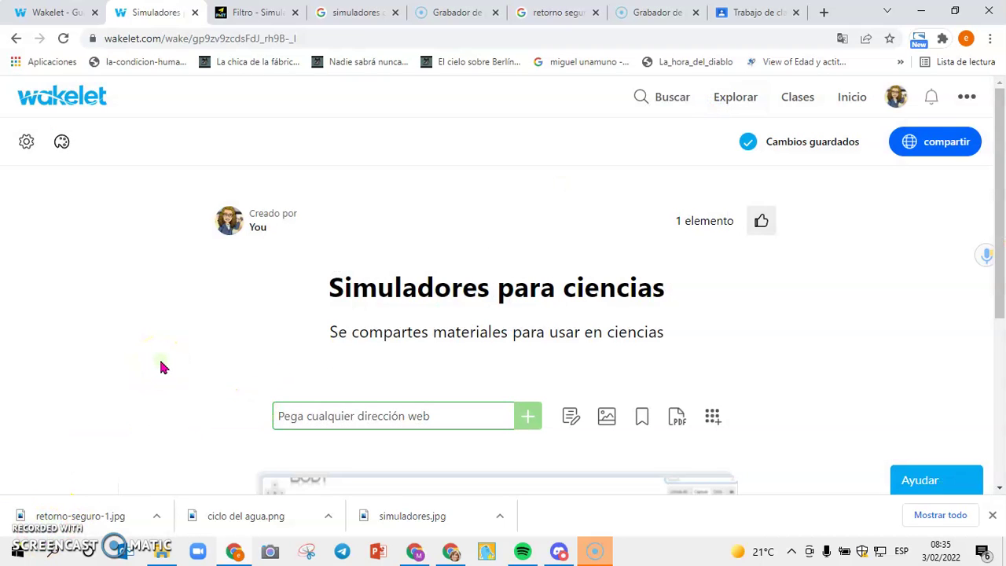
Return to the Wakelet home page and review the saved items under Marcadores
{"action": "left_click", "coordinate": [854, 104]}
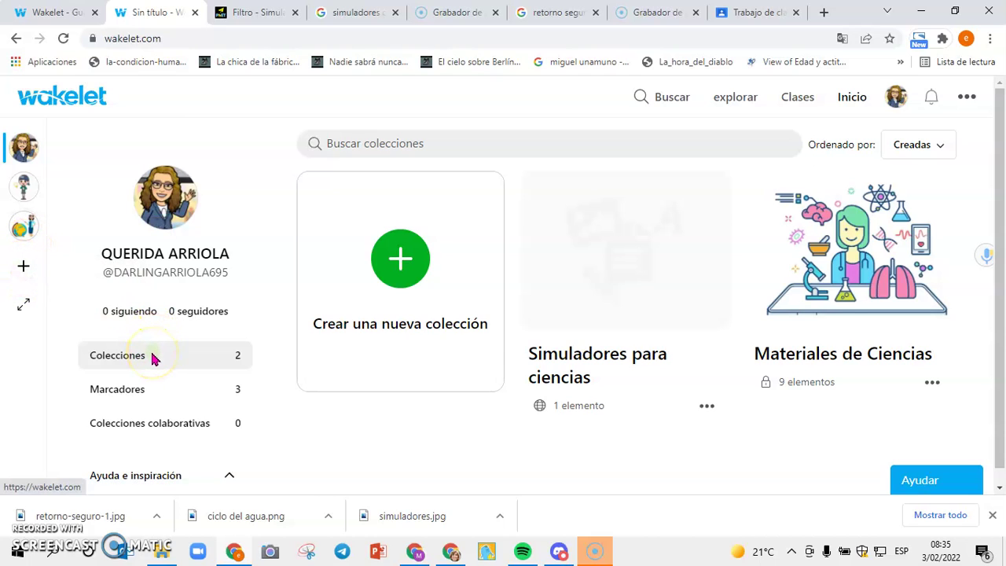
{"action": "left_click", "coordinate": [142, 393]}
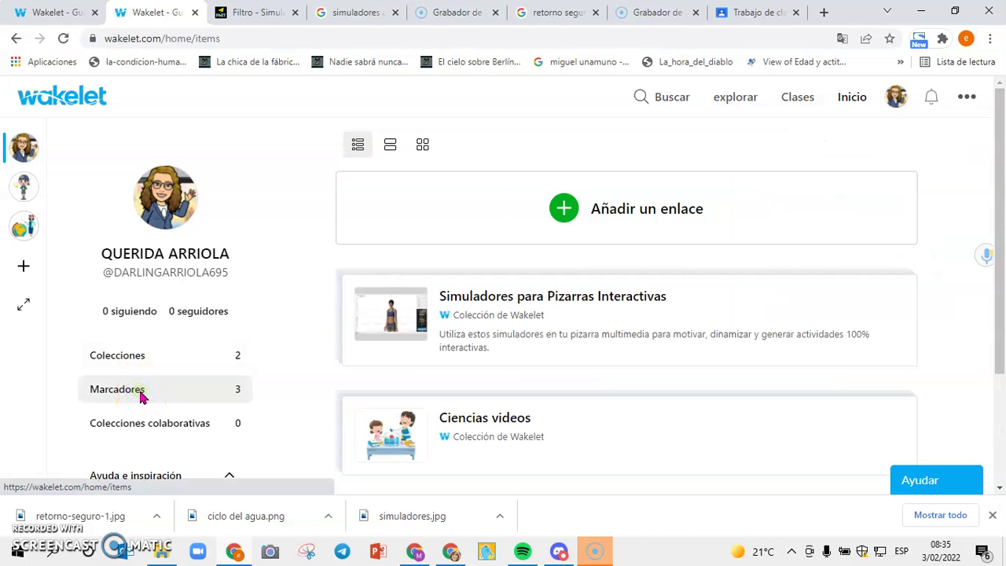
{"action": "mouse_move", "coordinate": [629, 344]}
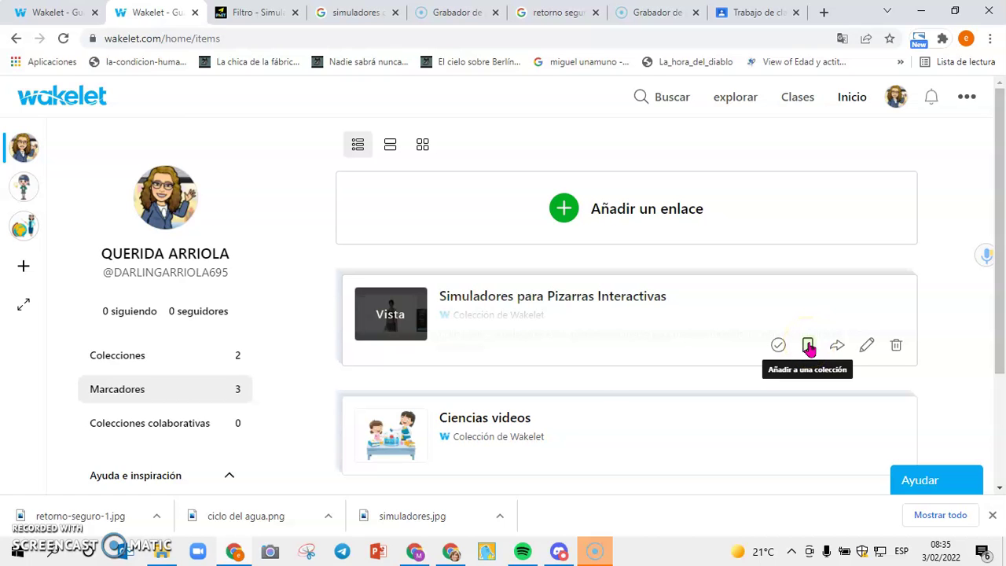
{"action": "left_click", "coordinate": [592, 385]}
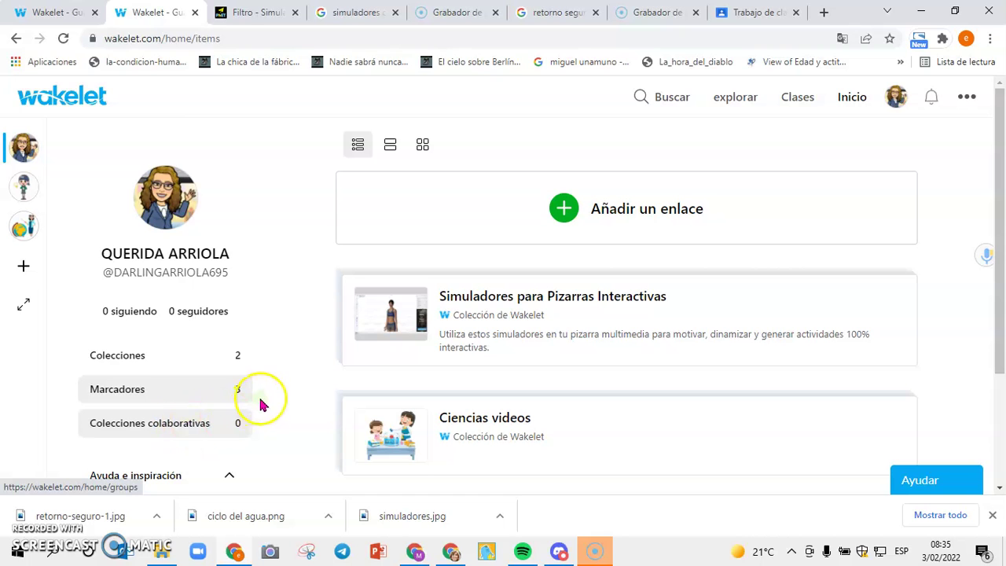
{"action": "scroll", "coordinate": [1003, 334], "scroll_direction": "down", "scroll_amount": 2}
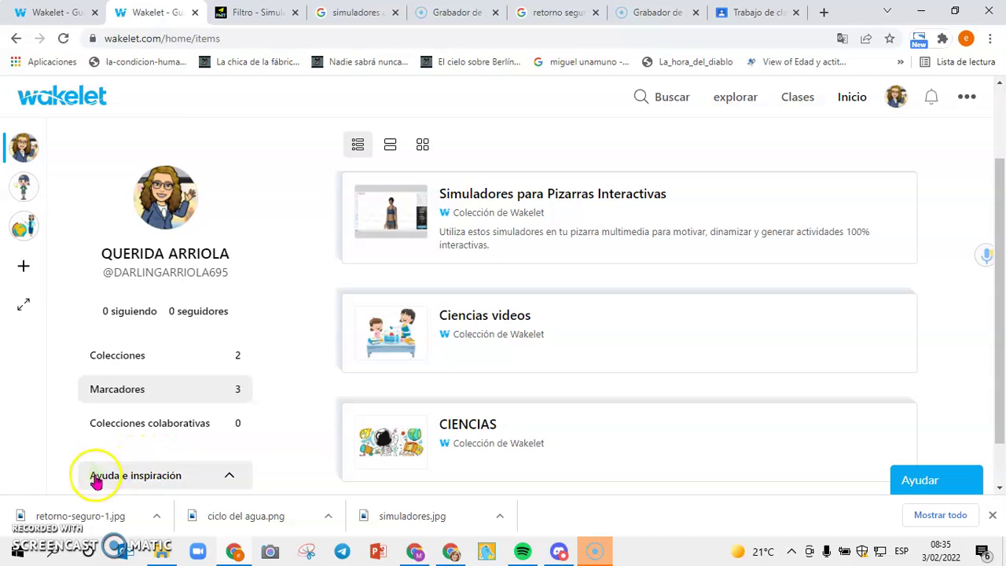
Expand the Ayuda e inspiración section and open Wakelet's training centre (centro de formacion)
{"action": "left_click", "coordinate": [163, 478]}
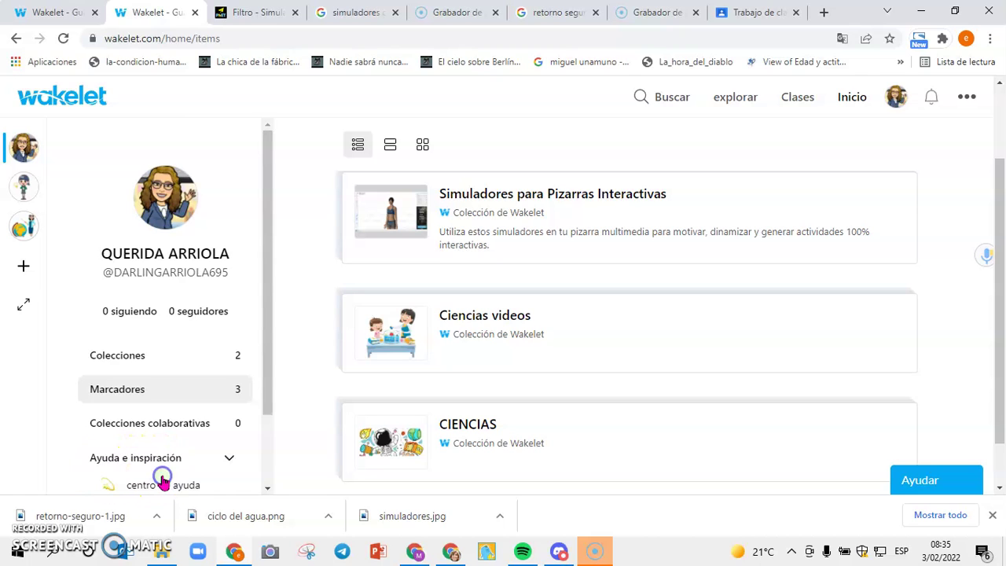
{"action": "left_click_drag", "start_coordinate": [271, 363], "coordinate": [261, 461]}
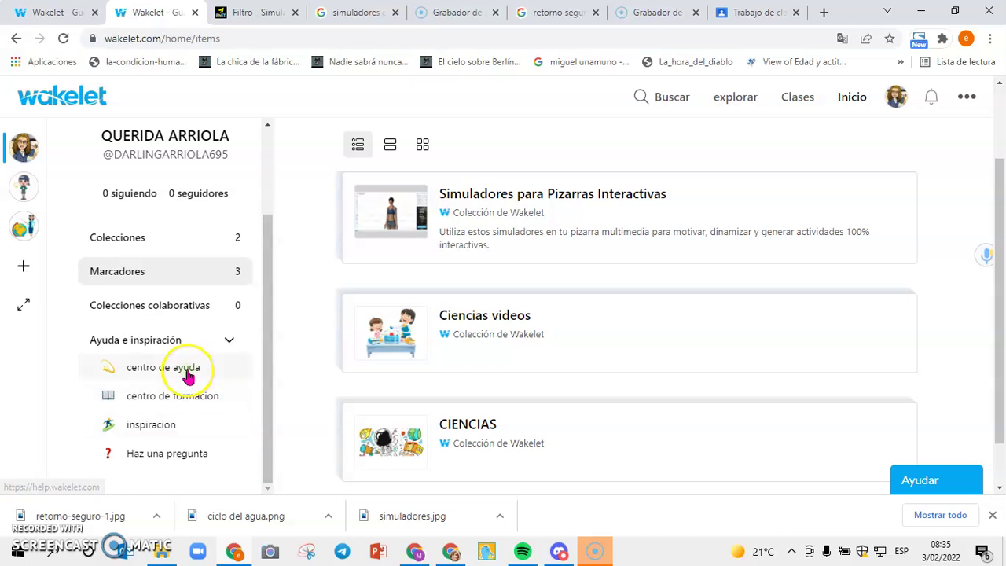
{"action": "left_click", "coordinate": [183, 401]}
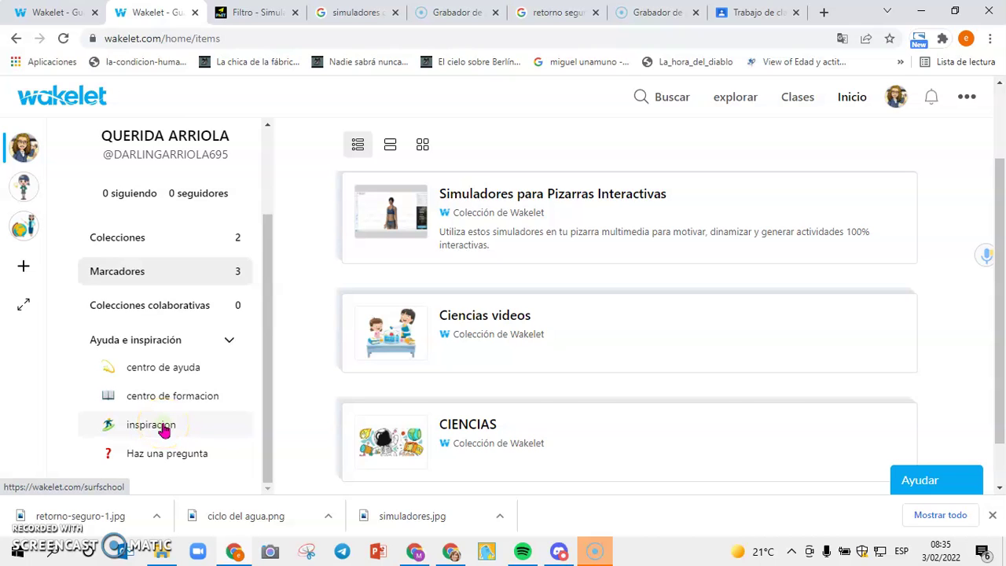
{"action": "left_click", "coordinate": [158, 458]}
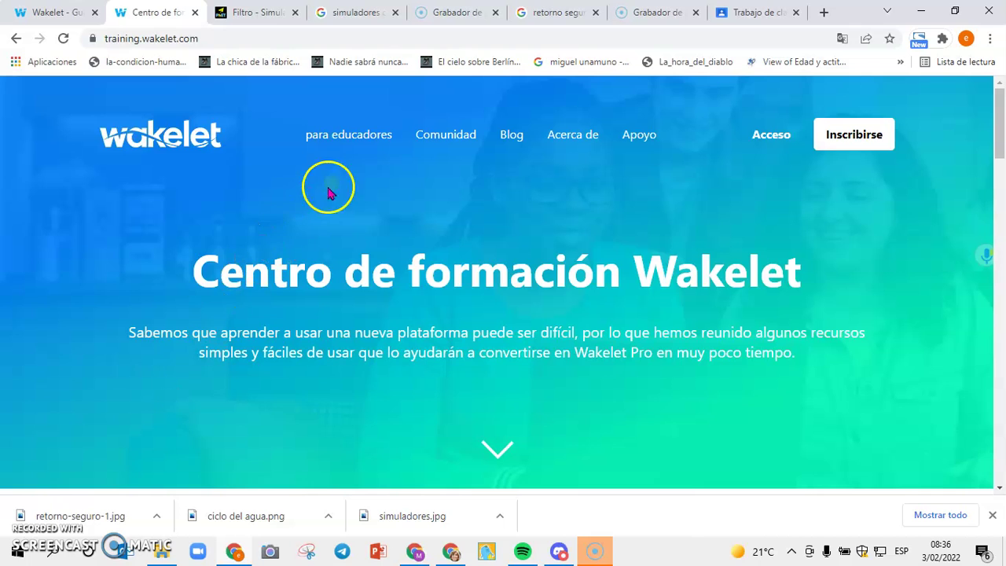
Open the training site's page for educators and view its Plan de estudios example
{"action": "left_click", "coordinate": [358, 141]}
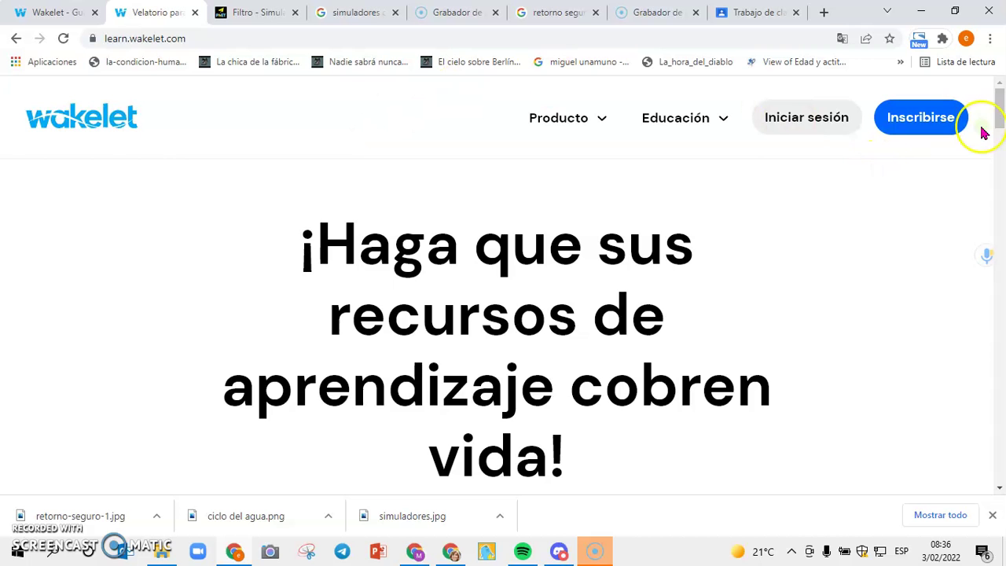
{"action": "left_click_drag", "start_coordinate": [1001, 116], "coordinate": [995, 167]}
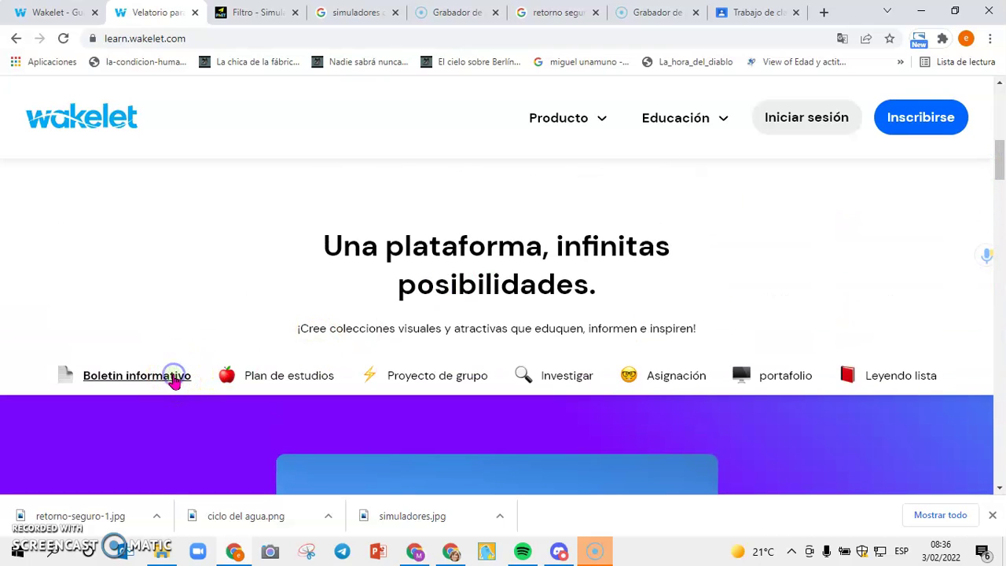
{"action": "left_click", "coordinate": [277, 383]}
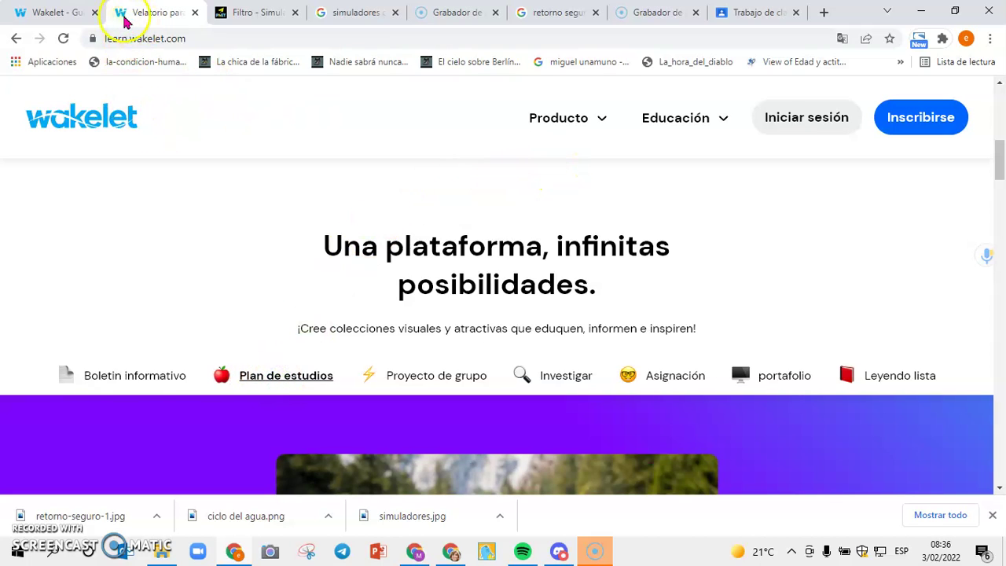
Go to the other open Wakelet home page and open the help centre (centro de ayuda) from Ayuda e inspiración
{"action": "left_click", "coordinate": [72, 15]}
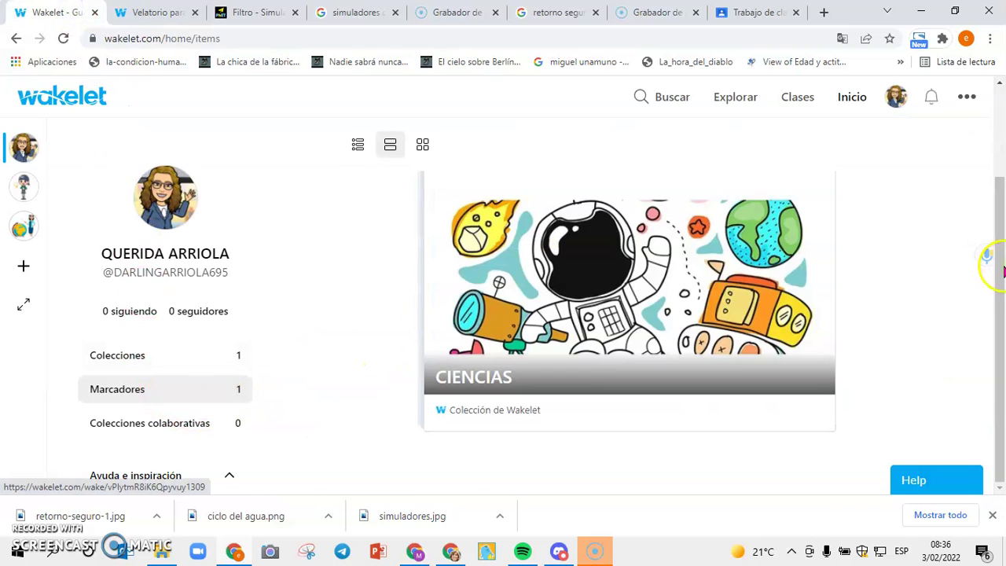
{"action": "left_click", "coordinate": [230, 476]}
{"action": "left_click_drag", "start_coordinate": [265, 364], "coordinate": [257, 458]}
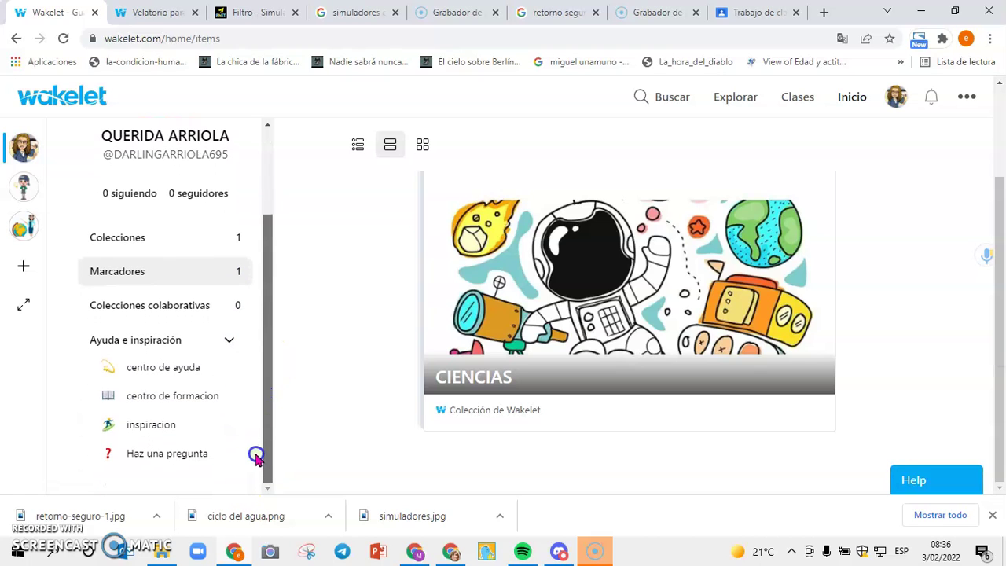
{"action": "left_click", "coordinate": [184, 373]}
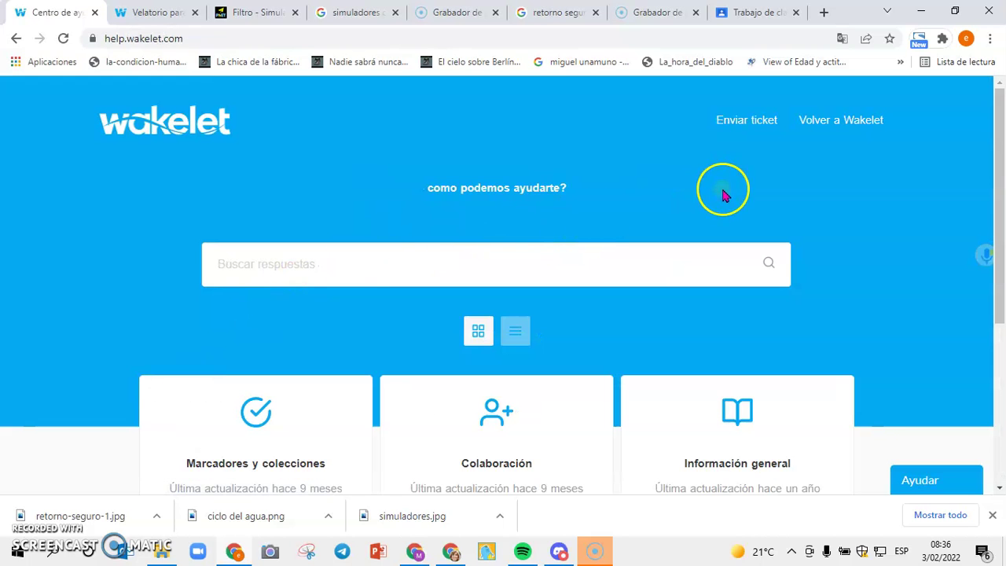
Browse the help centre's Marcadores y colecciones category and view the articles in its Marcadores section
{"action": "left_click_drag", "start_coordinate": [999, 161], "coordinate": [1000, 294]}
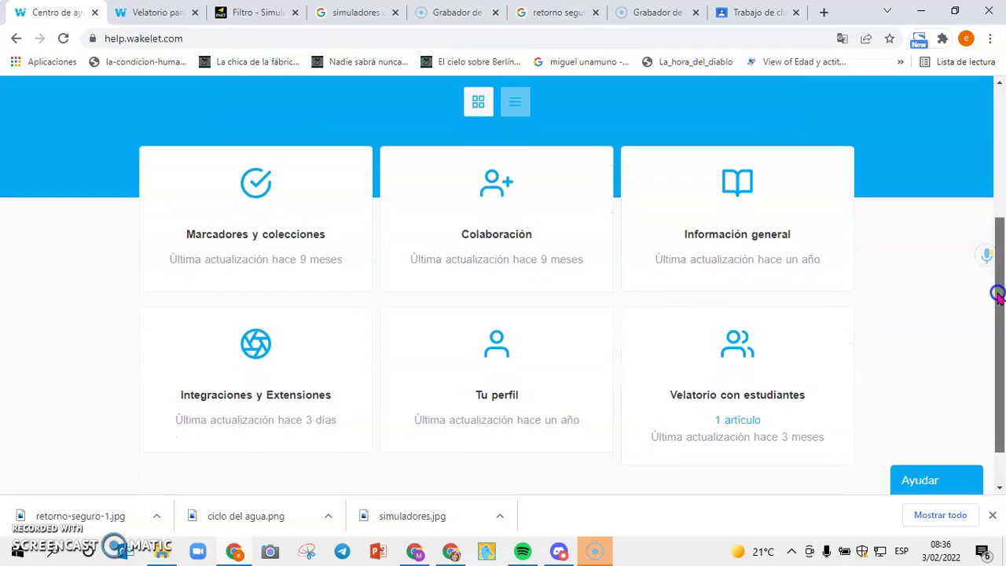
{"action": "left_click", "coordinate": [288, 224]}
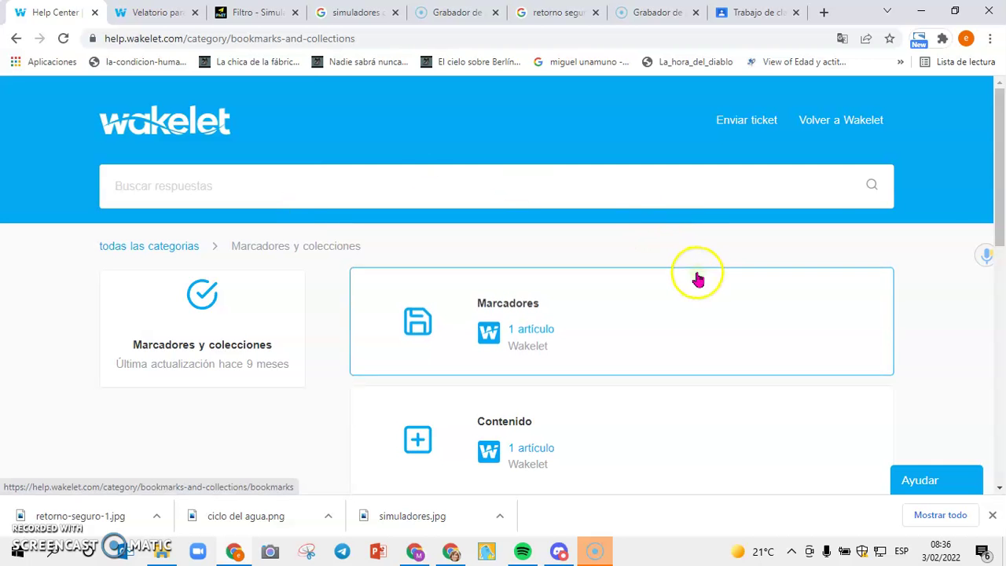
{"action": "left_click_drag", "start_coordinate": [995, 180], "coordinate": [1000, 210]}
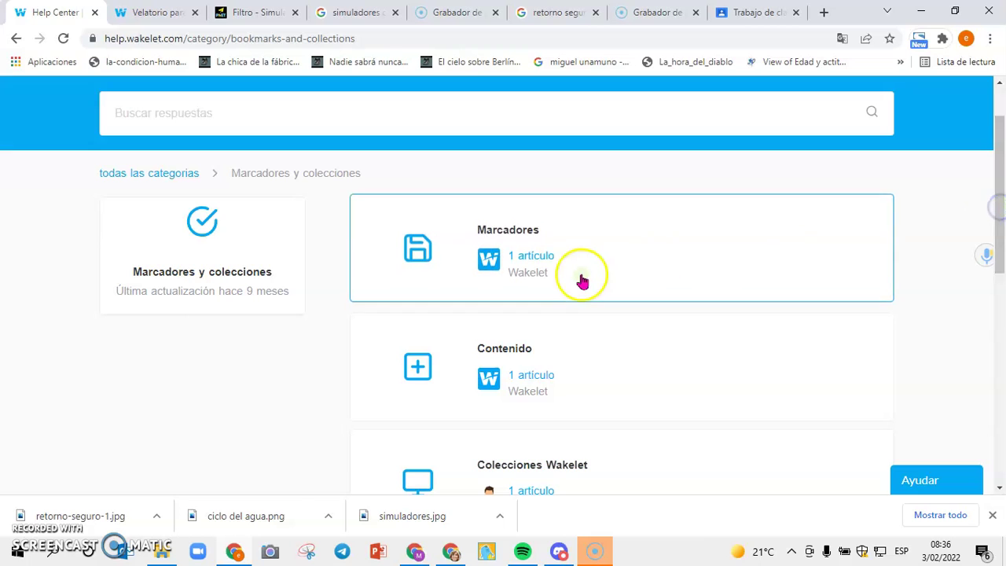
{"action": "left_click", "coordinate": [525, 254]}
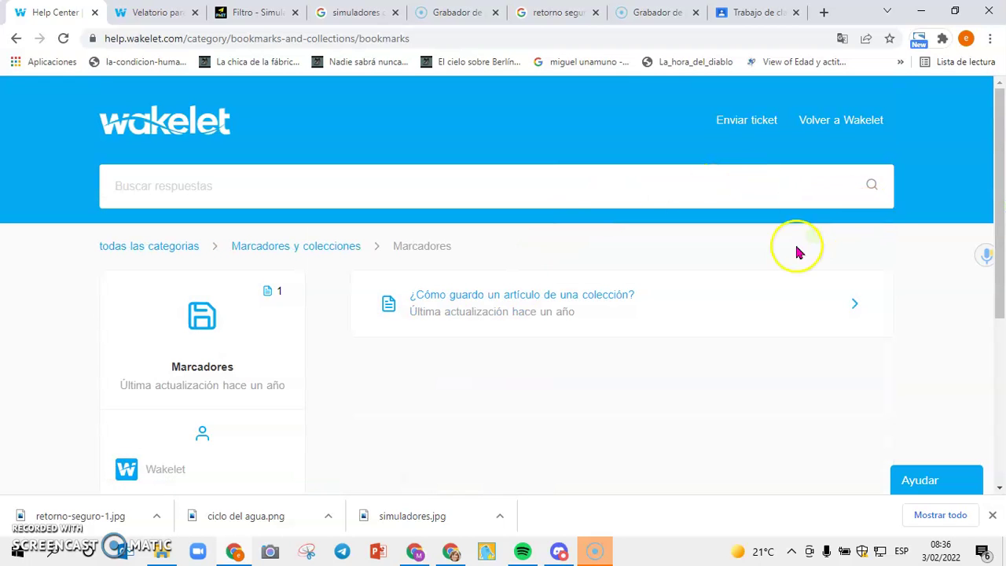
{"action": "left_click_drag", "start_coordinate": [1002, 143], "coordinate": [996, 233]}
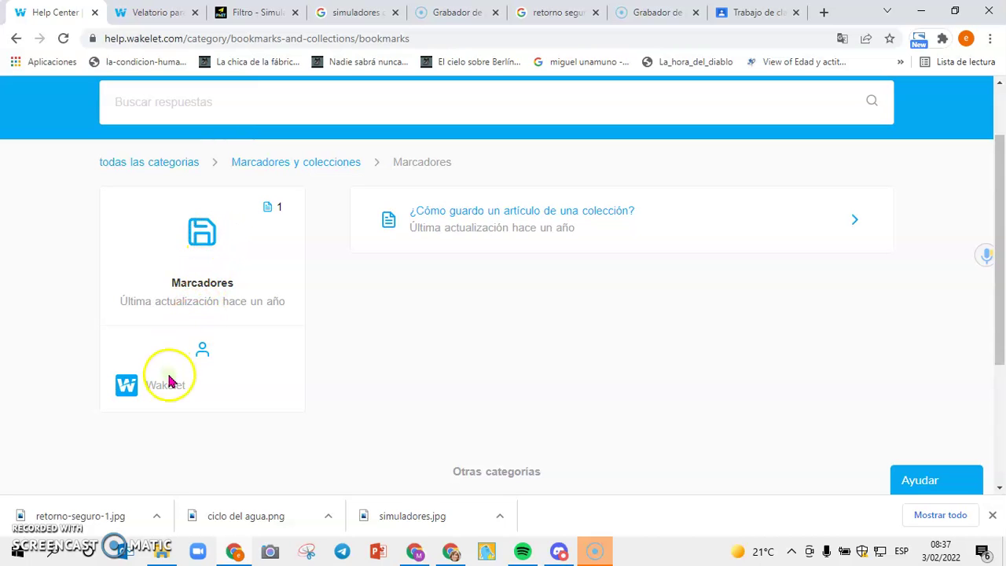
Go back to the help centre's category overview and return to the open Wakelet page for educators
{"action": "left_click", "coordinate": [188, 164]}
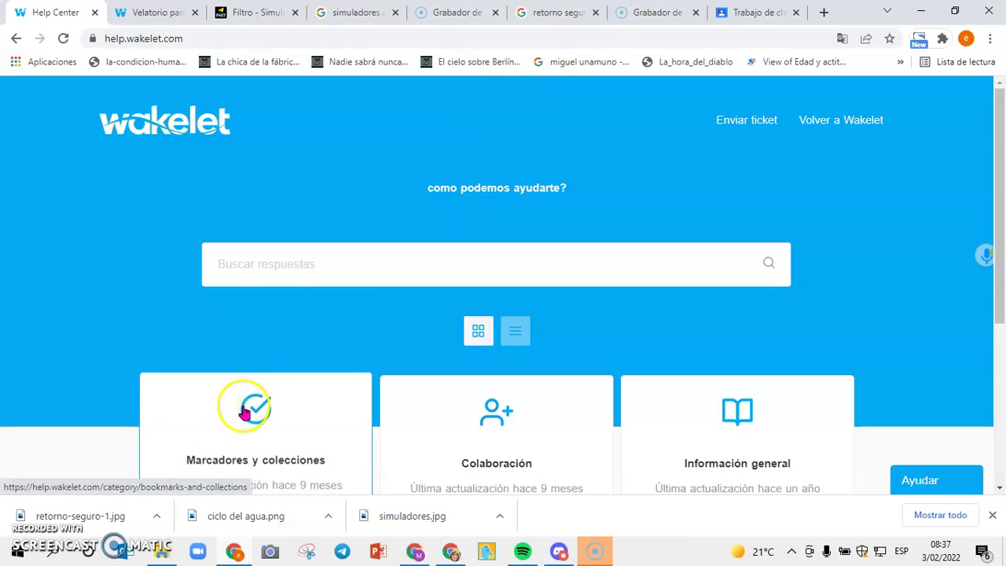
{"action": "left_click", "coordinate": [26, 43]}
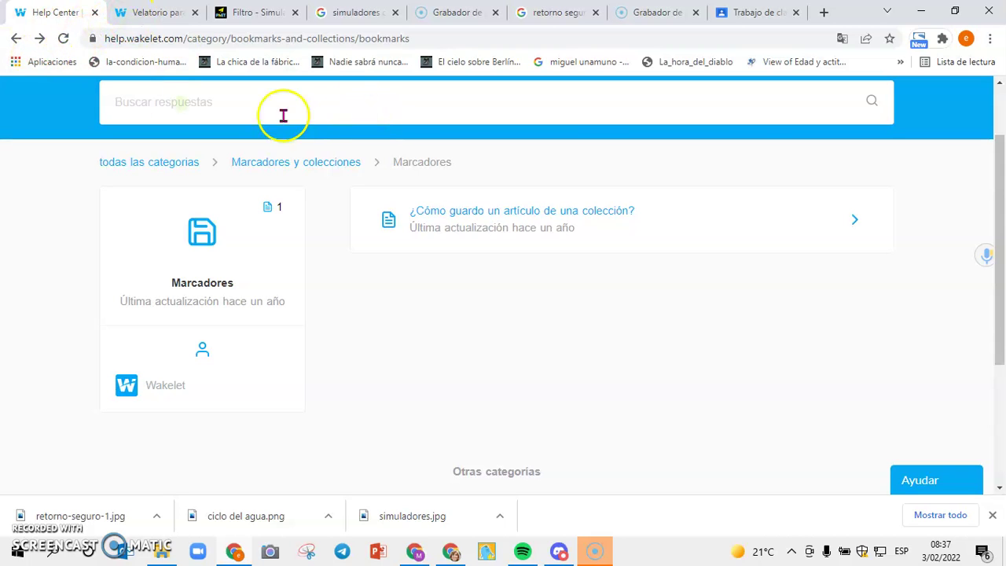
{"action": "left_click", "coordinate": [22, 43]}
{"action": "left_click", "coordinate": [17, 38]}
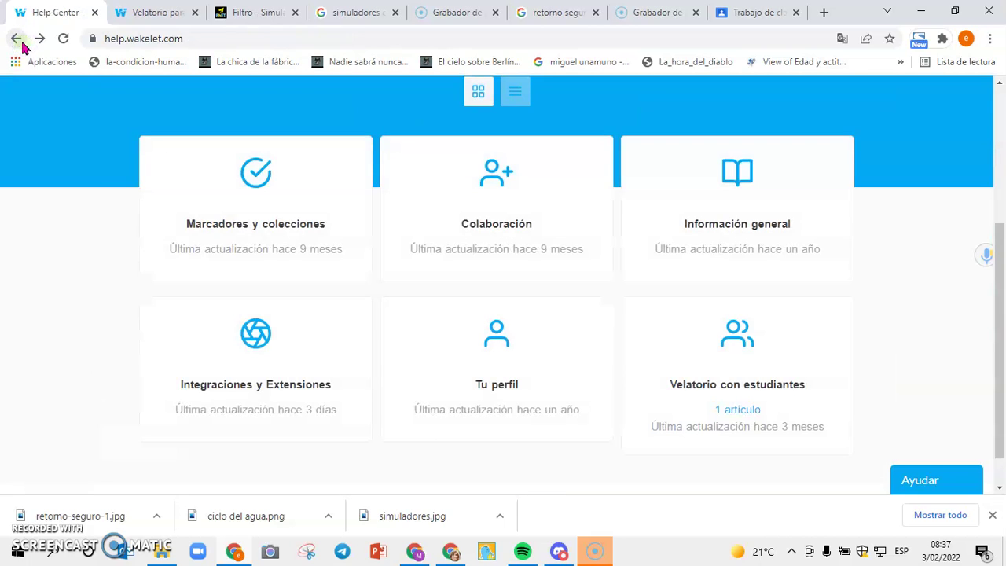
{"action": "left_click", "coordinate": [165, 13]}
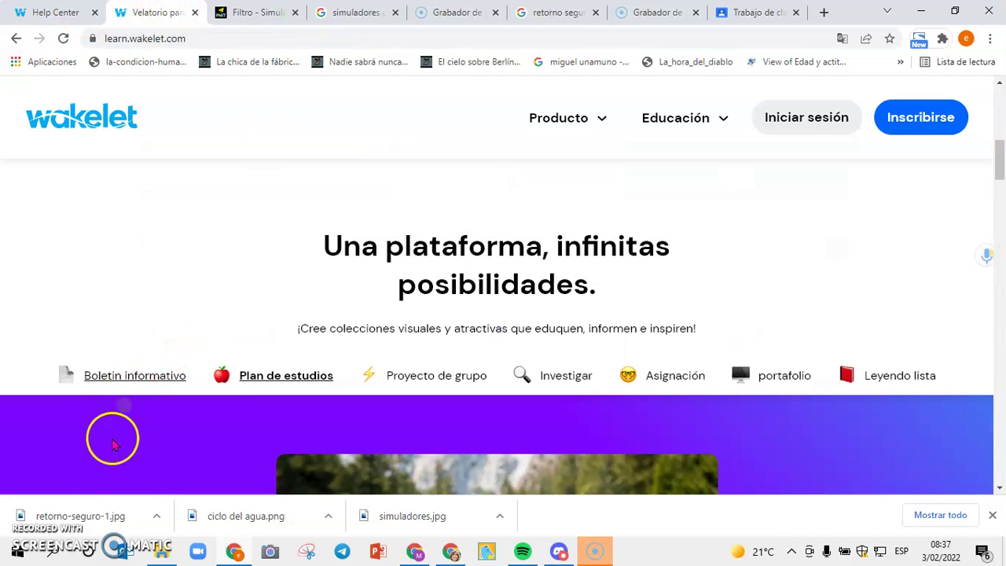